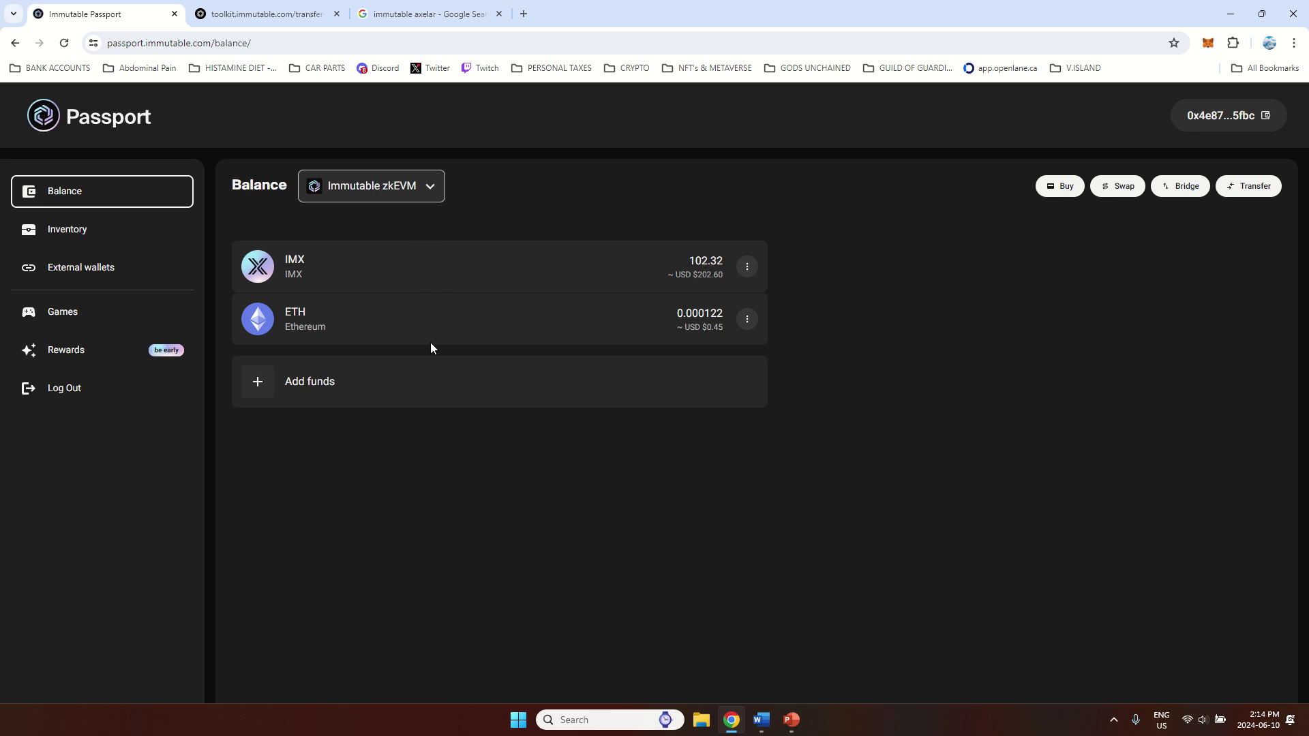
Step: Start a card purchase and change the pay amount from 50 to 100 USD
click(257, 381)
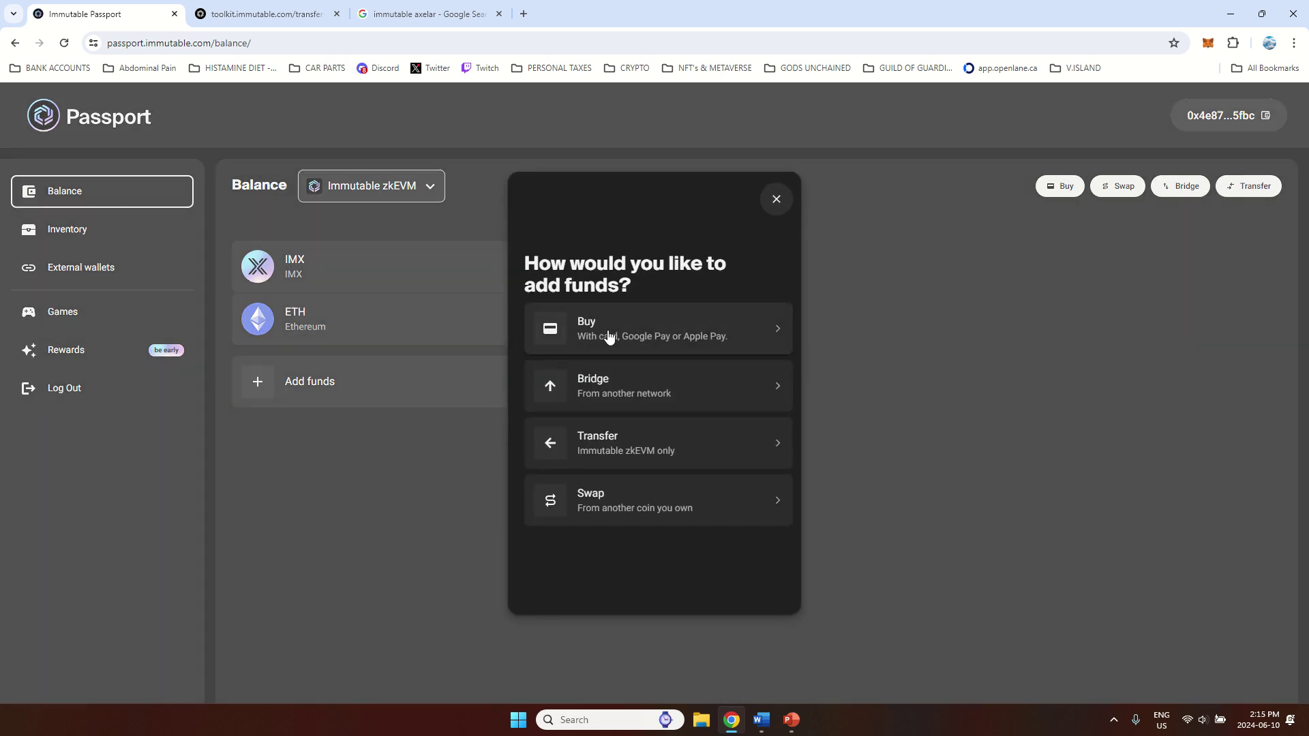
click(676, 330)
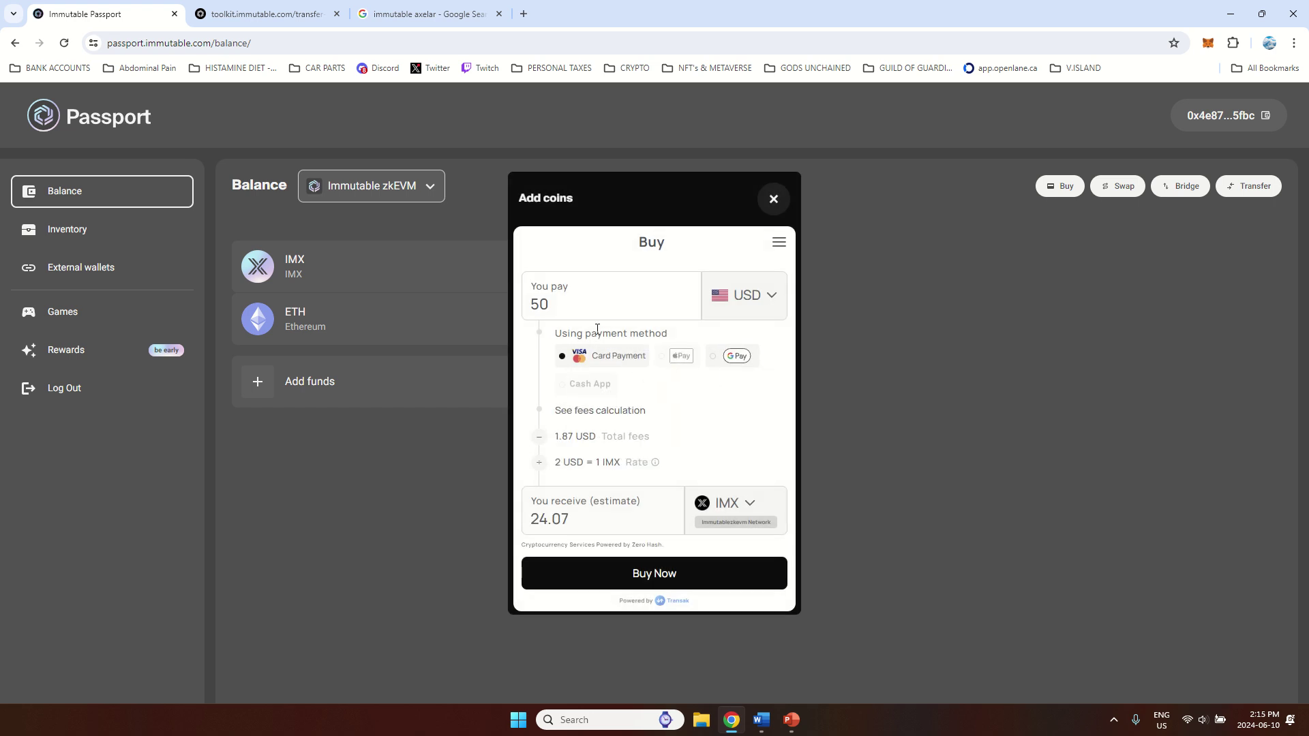
click(570, 302)
drag(570, 303, 524, 305)
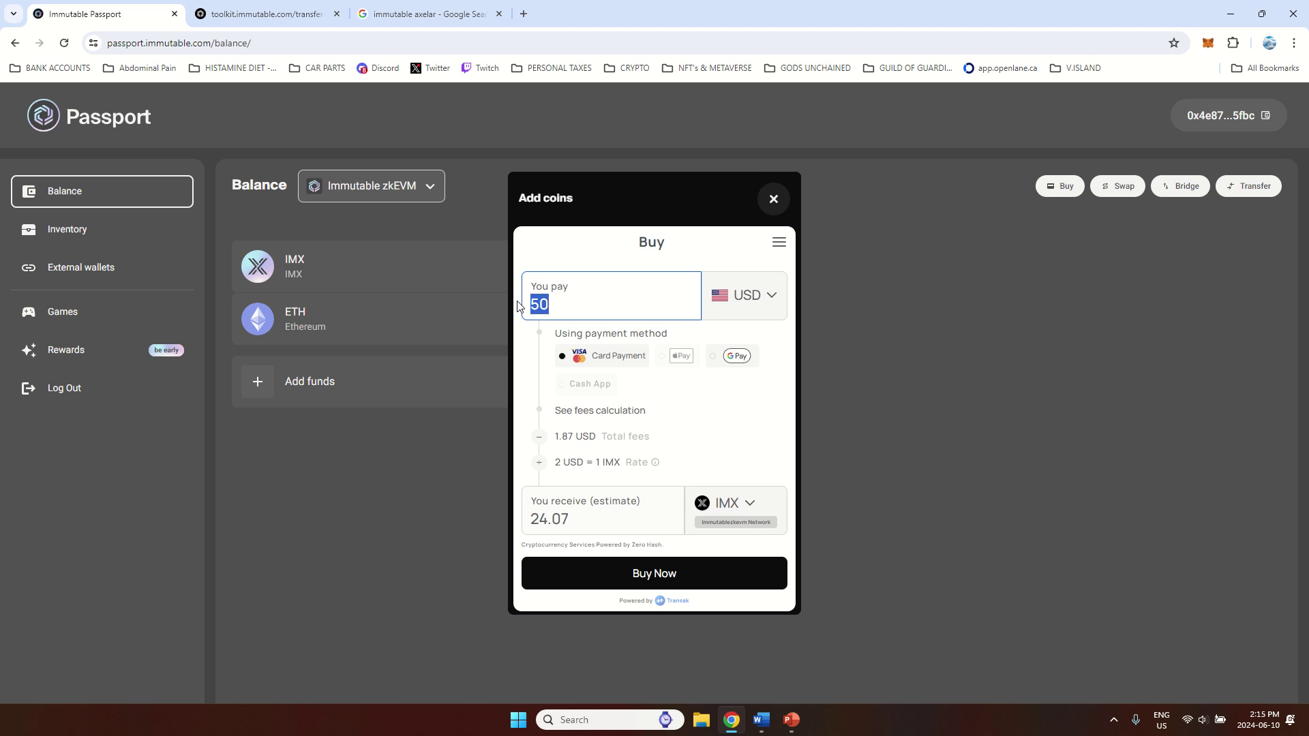
text(100)
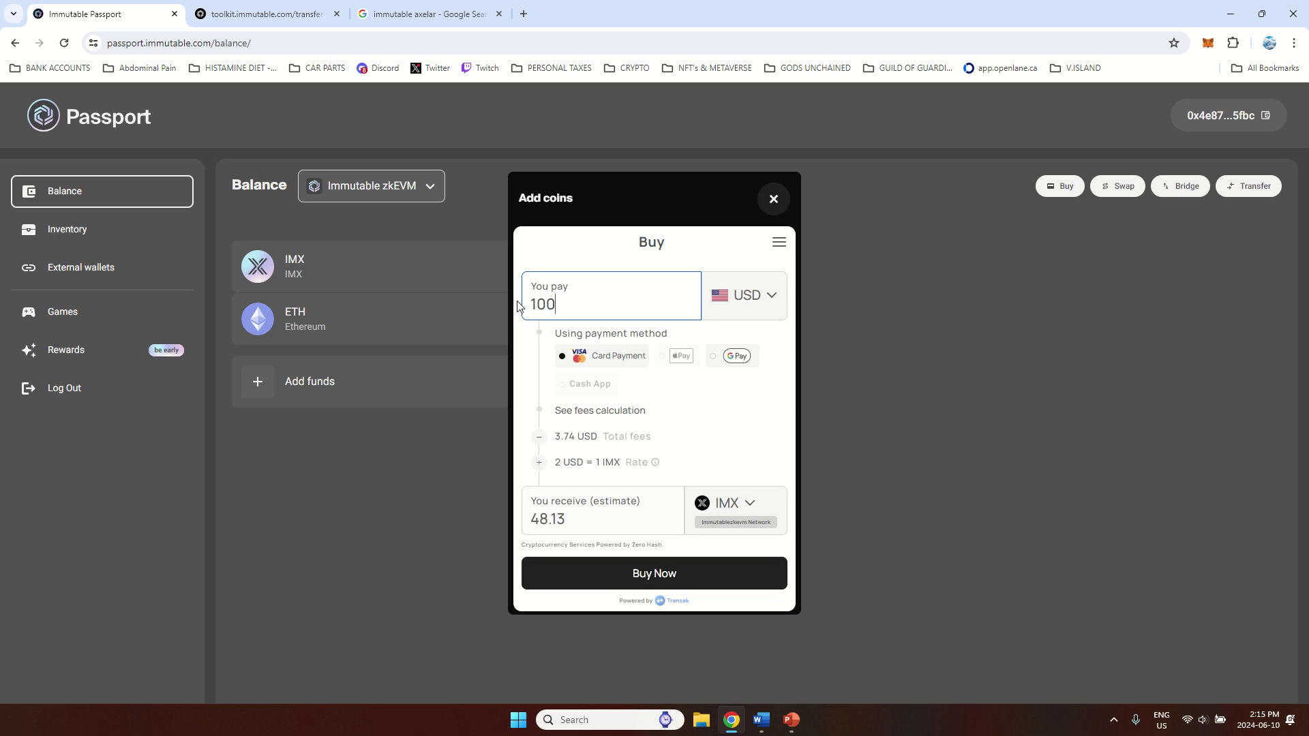
Step: Receive ETH instead of IMX, estimated at 0.02622436 ETH with a 3.74 USD fee
click(750, 508)
click(608, 428)
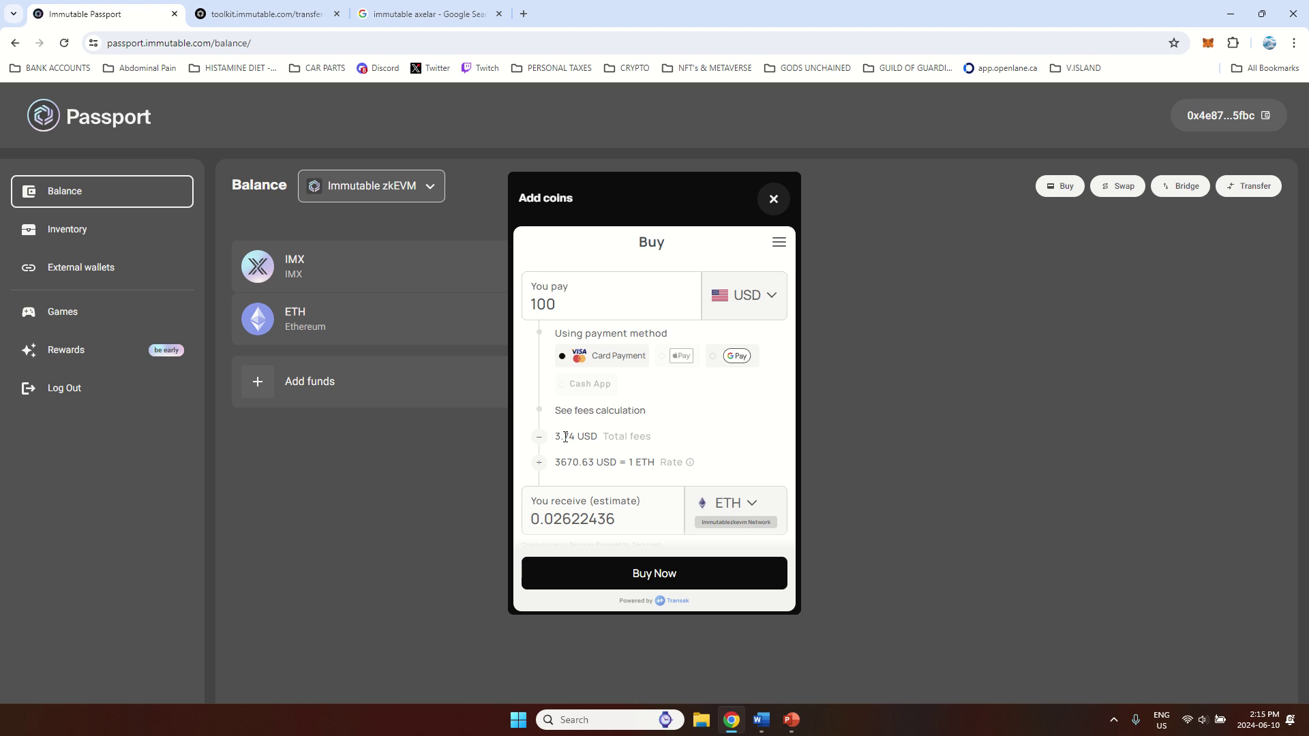
mouse_move(557, 436)
mouse_down()
mouse_move(577, 437)
mouse_move(563, 438)
mouse_up()
Step: Close the coin purchase and choose Bridge with Layerswap from the add-funds options
click(579, 439)
click(774, 201)
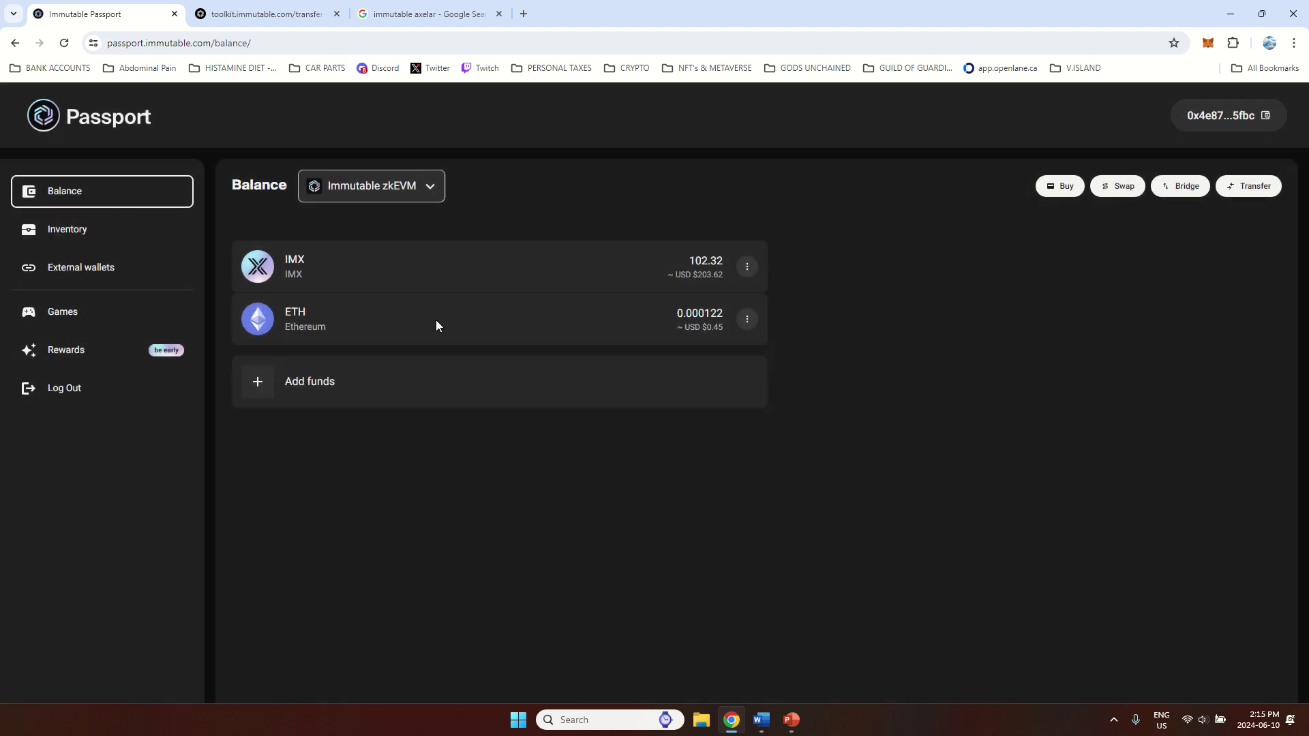
click(266, 386)
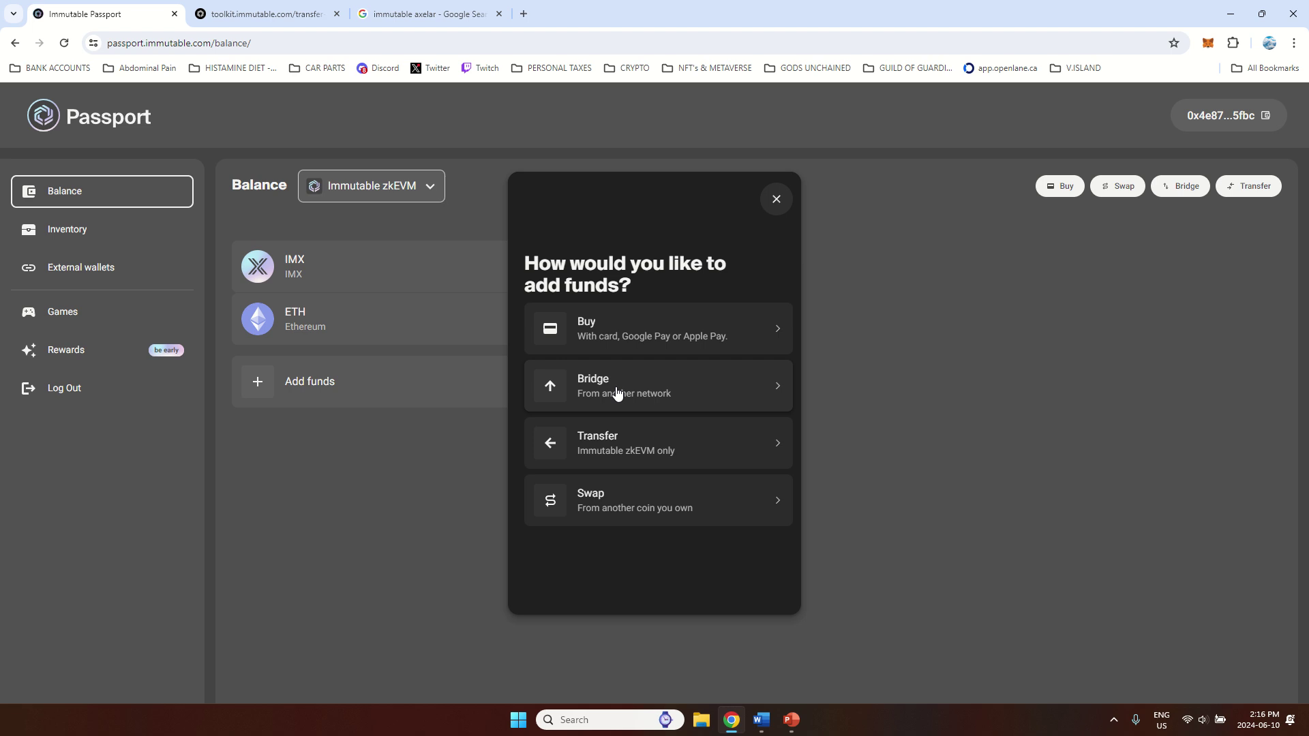
click(655, 389)
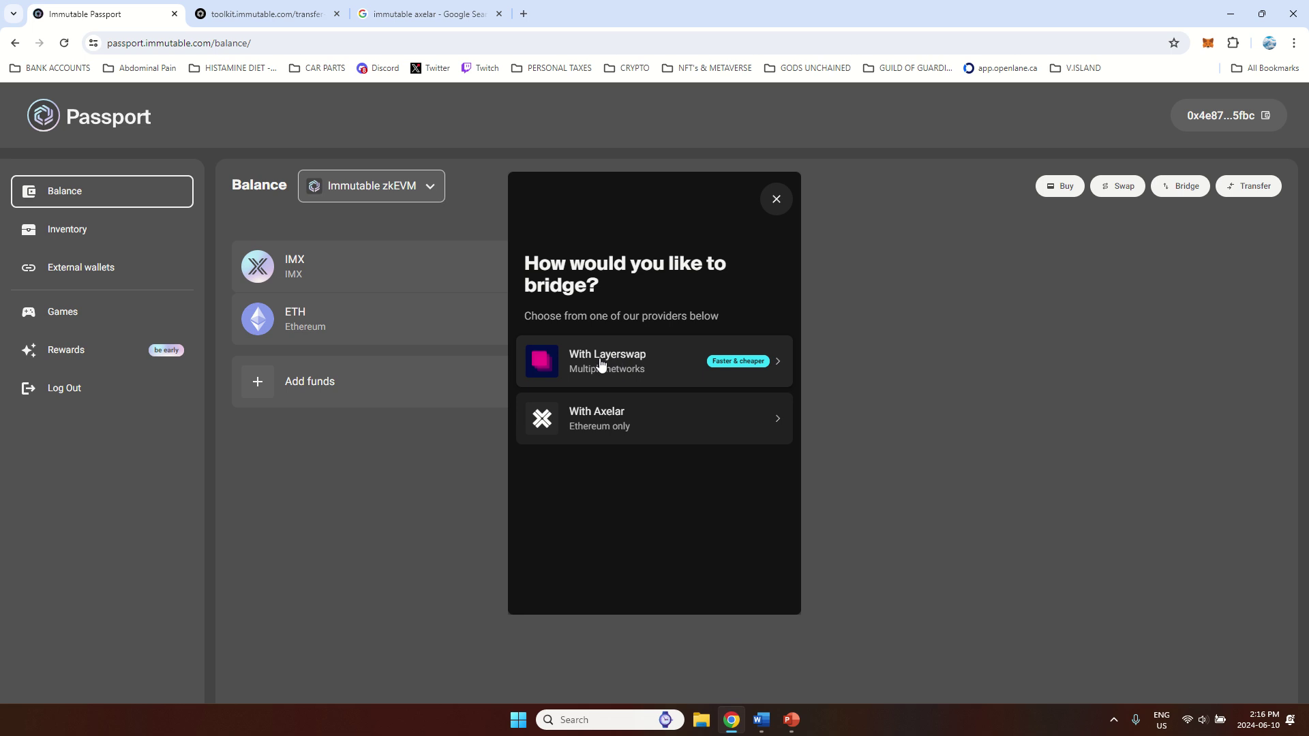
click(653, 362)
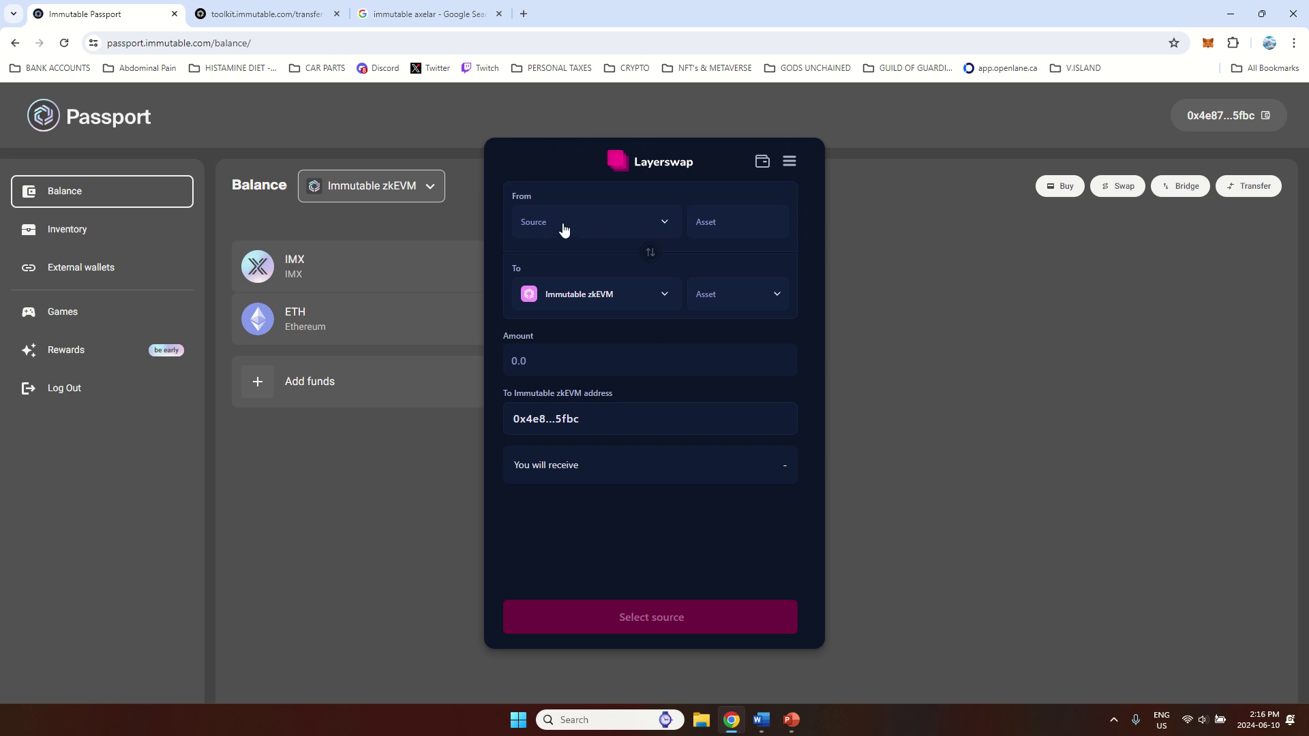
Step: Use Ethereum as the Layerswap source, sending ETH and receiving ETH on Immutable zkEVM
click(665, 226)
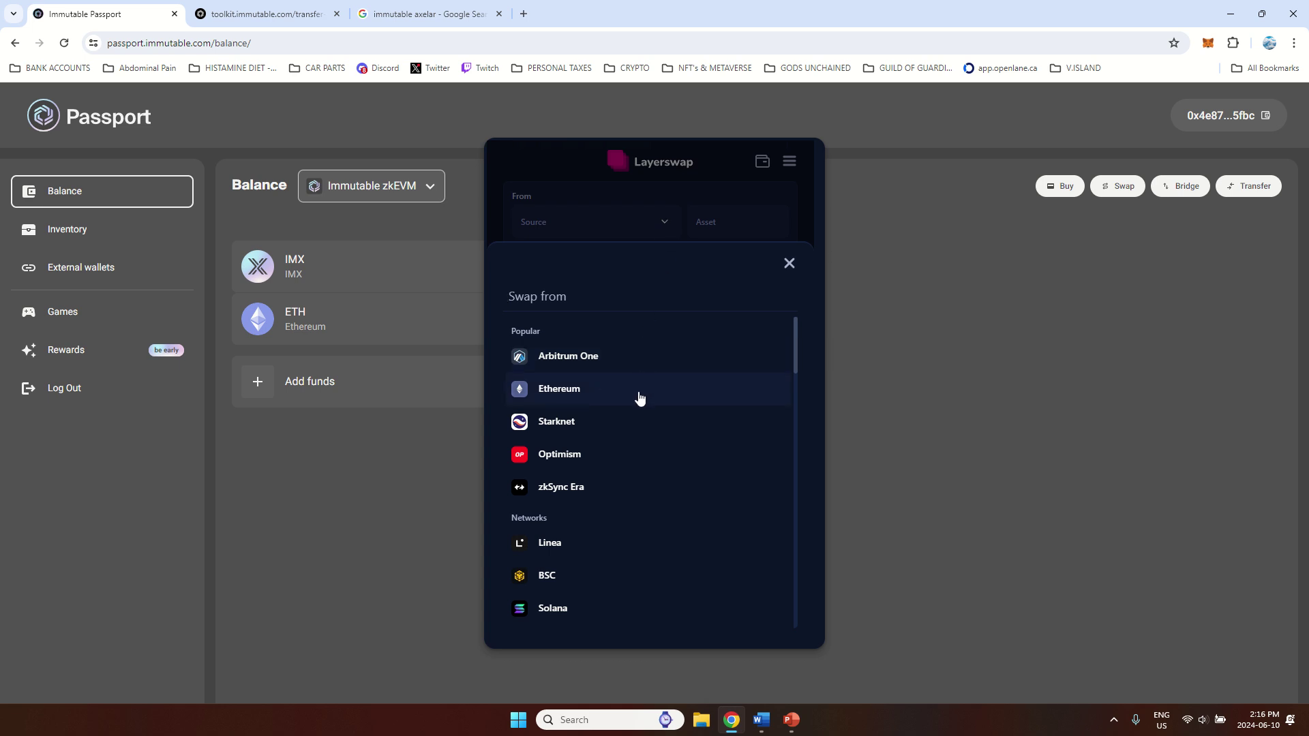
click(570, 390)
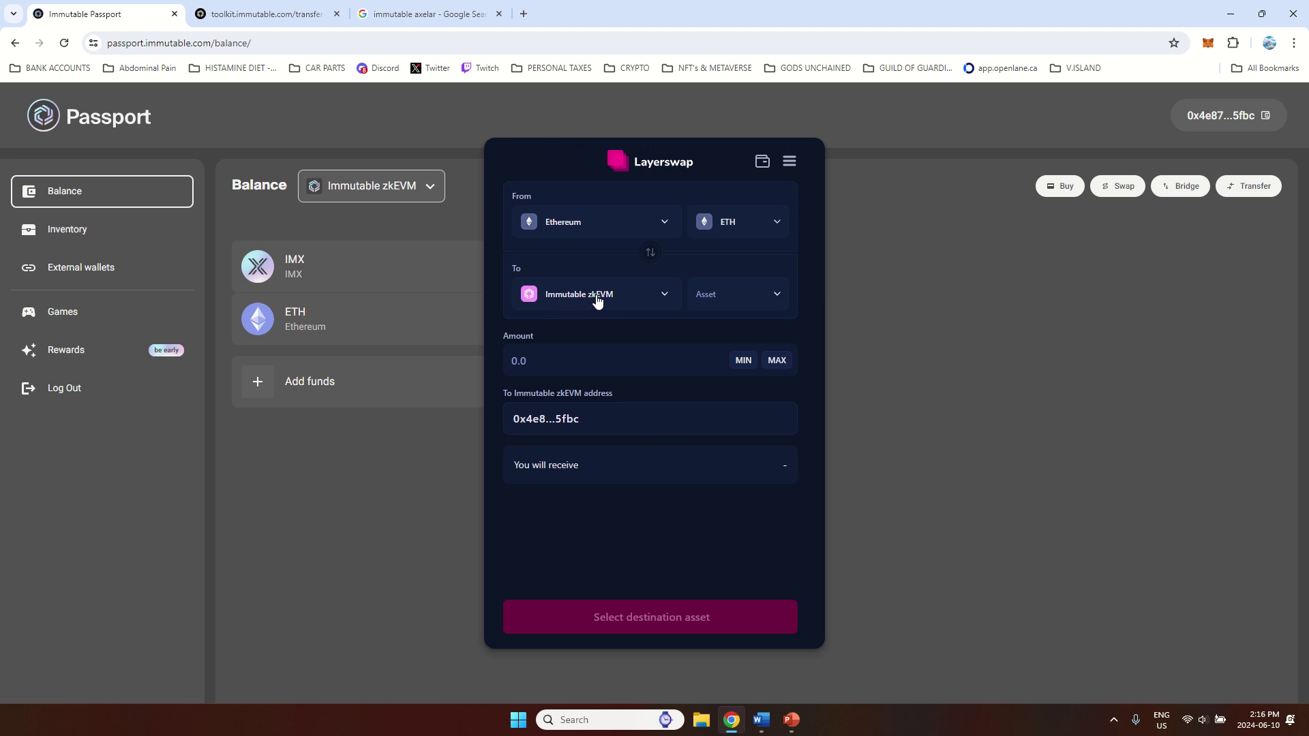
click(774, 300)
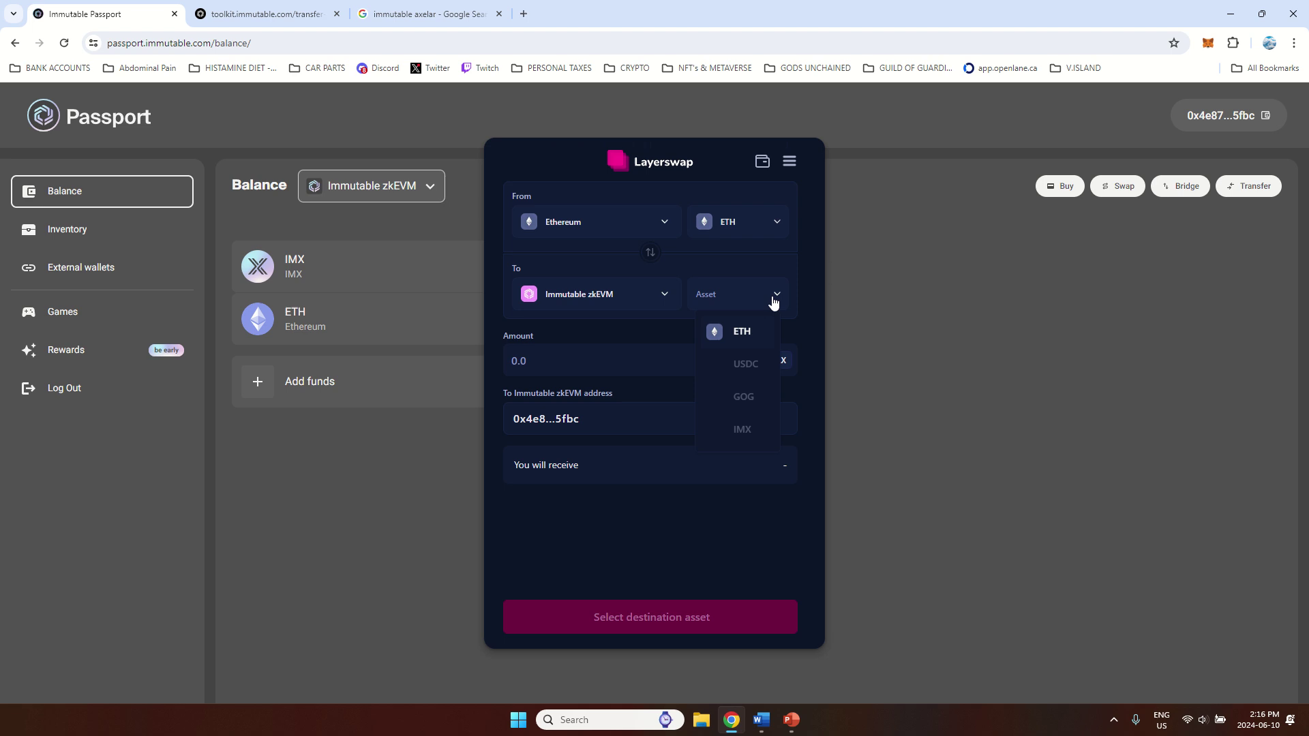
click(742, 335)
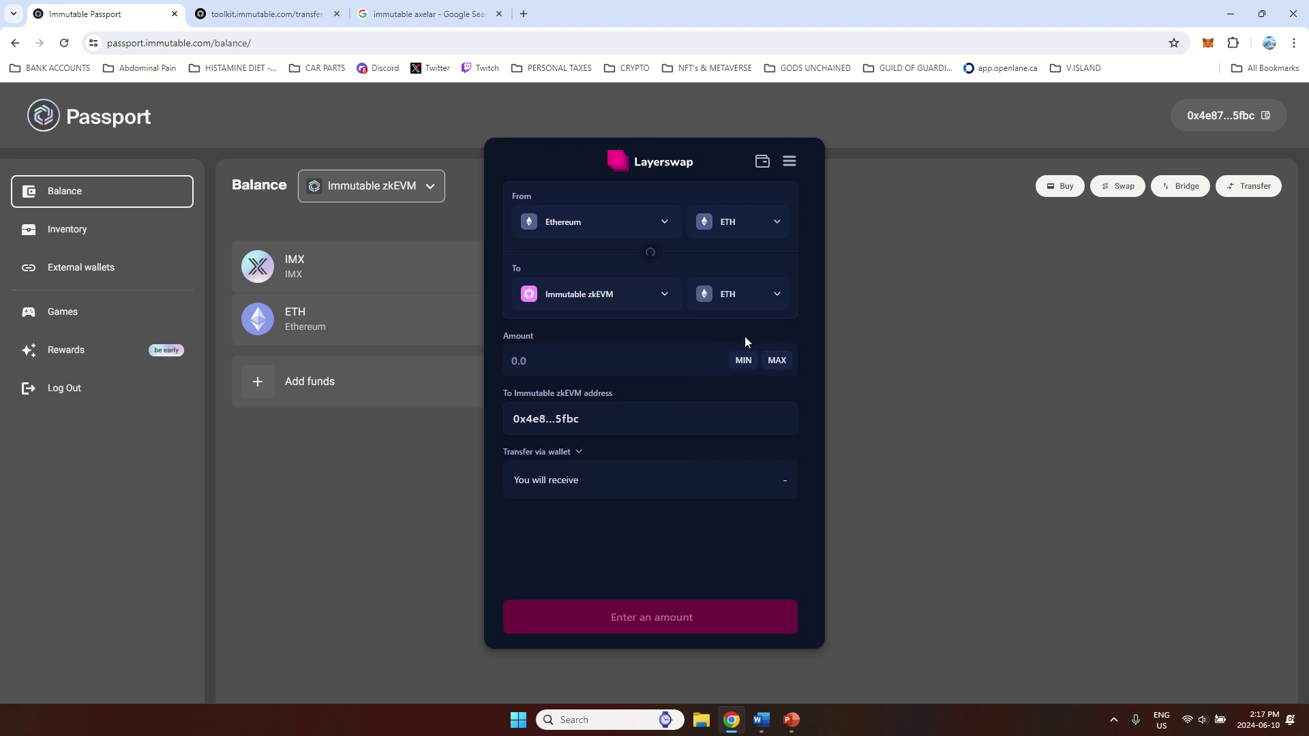
click(775, 224)
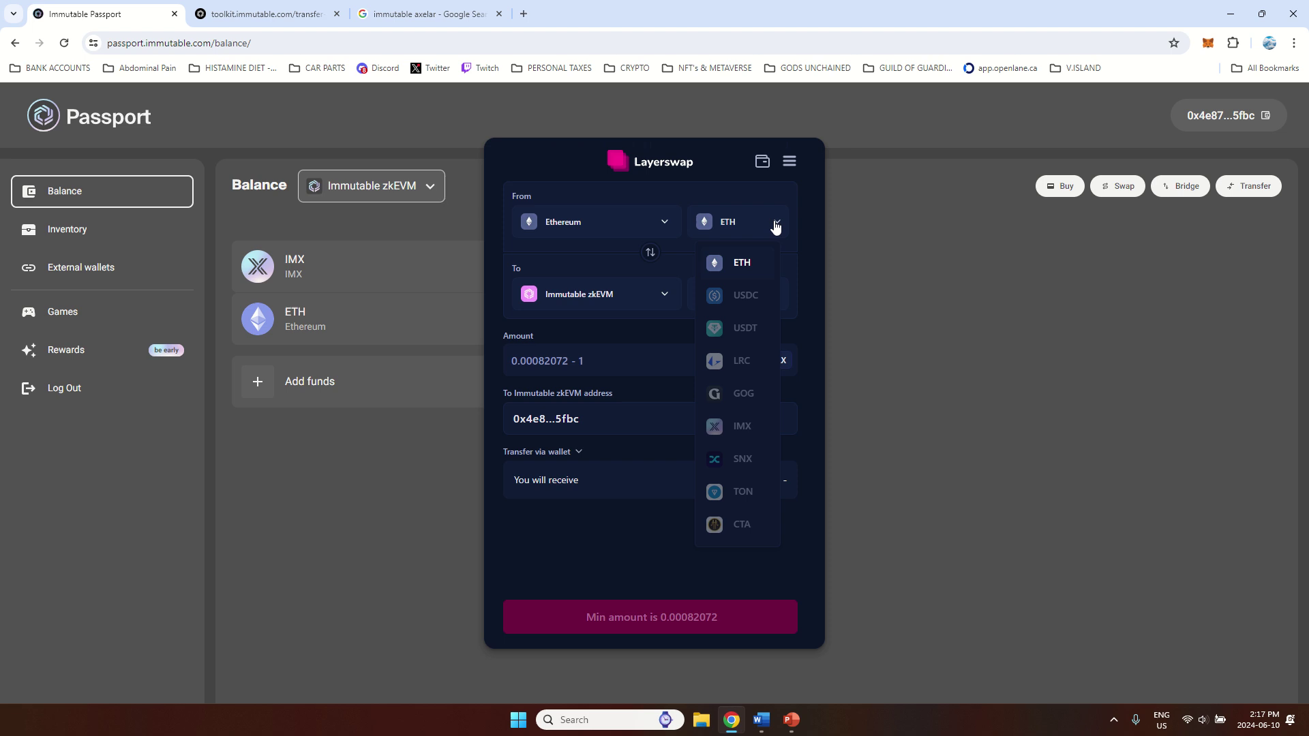
click(776, 225)
click(757, 293)
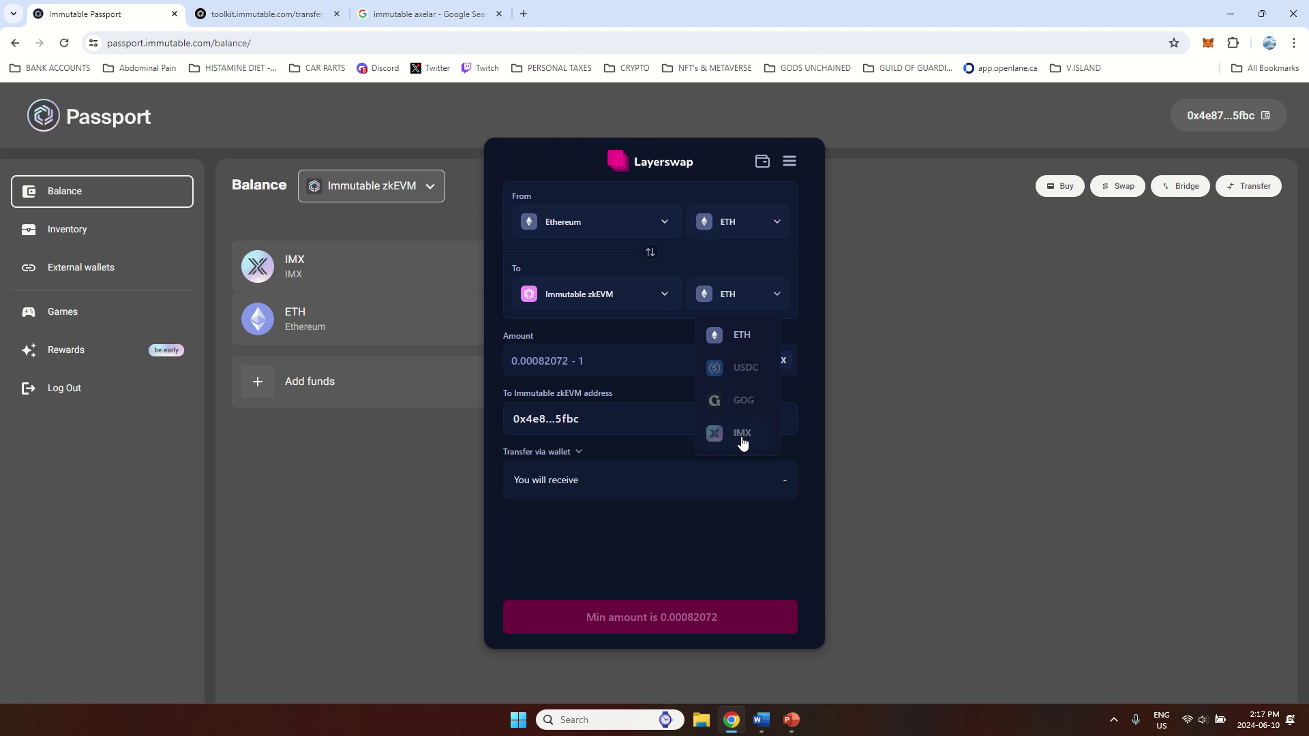
click(660, 328)
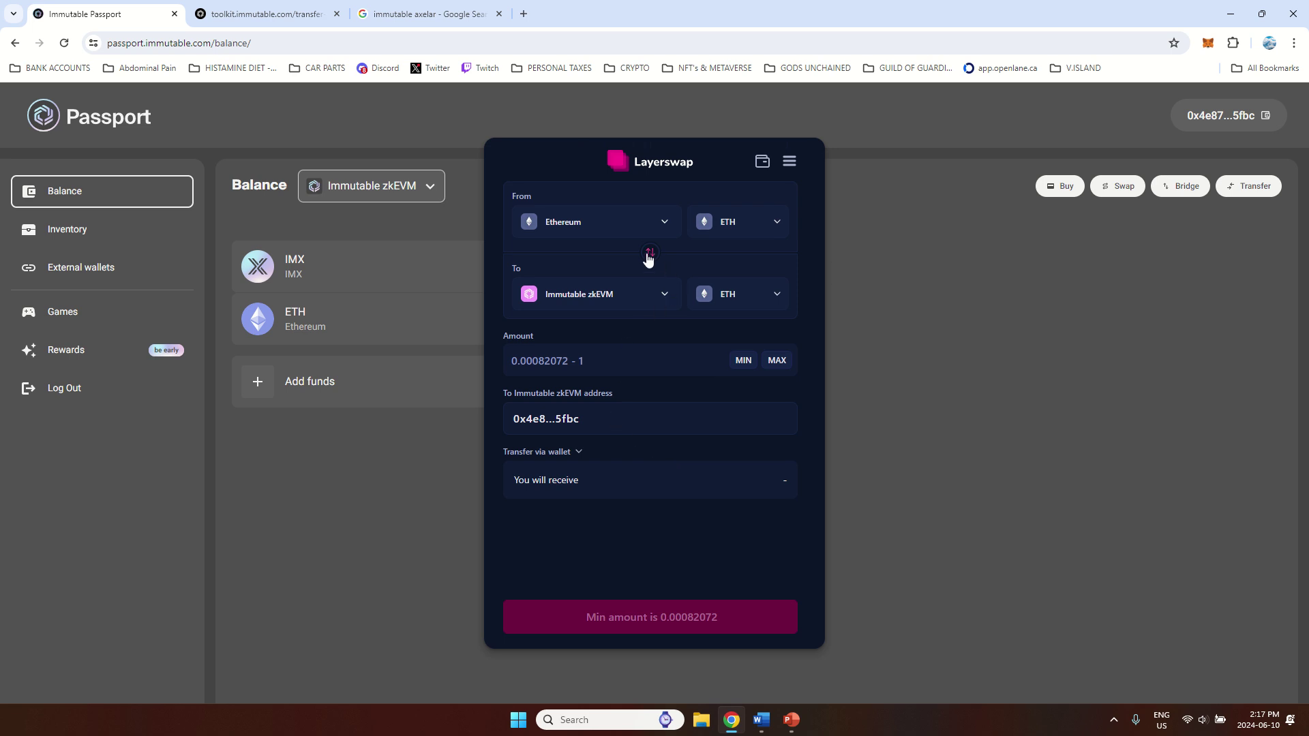
Step: Fill the maximum amount, check the $2.00 fee, then replace the amount with 0.1 ETH
click(775, 371)
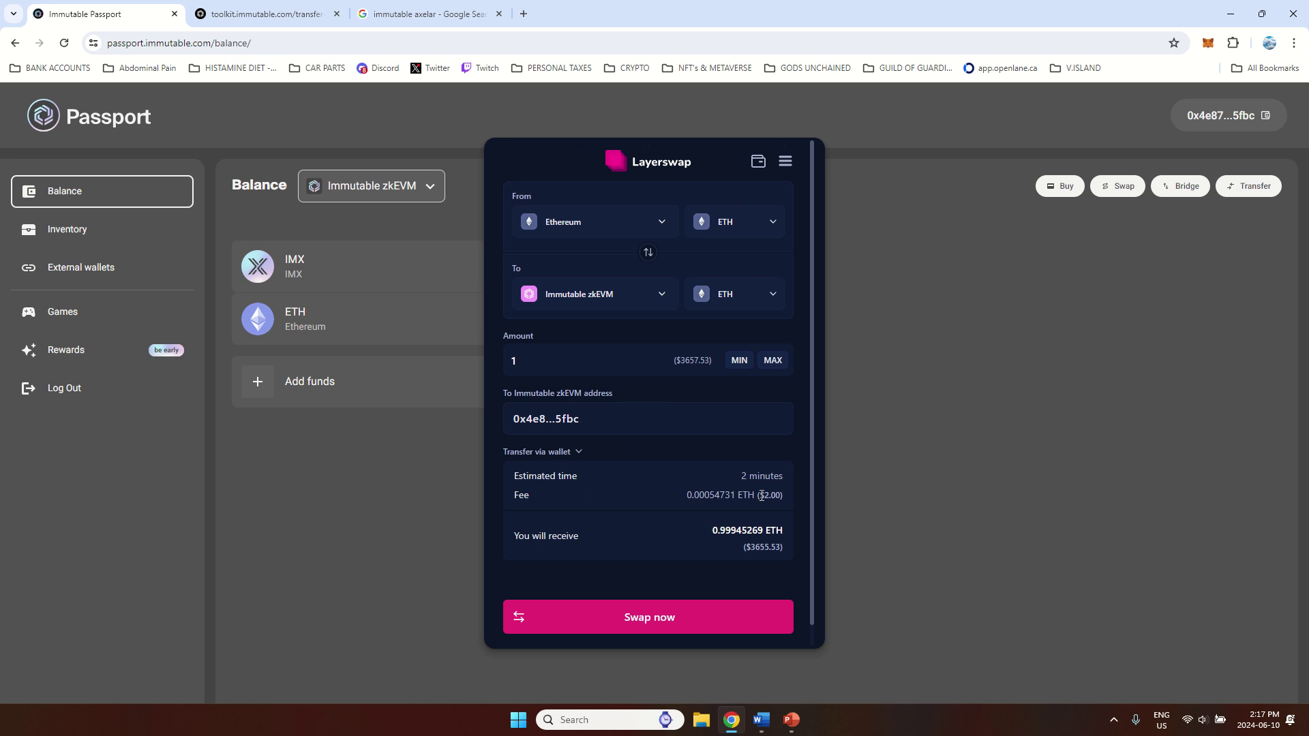
drag(758, 495, 777, 495)
drag(688, 496, 733, 493)
double_click(515, 360)
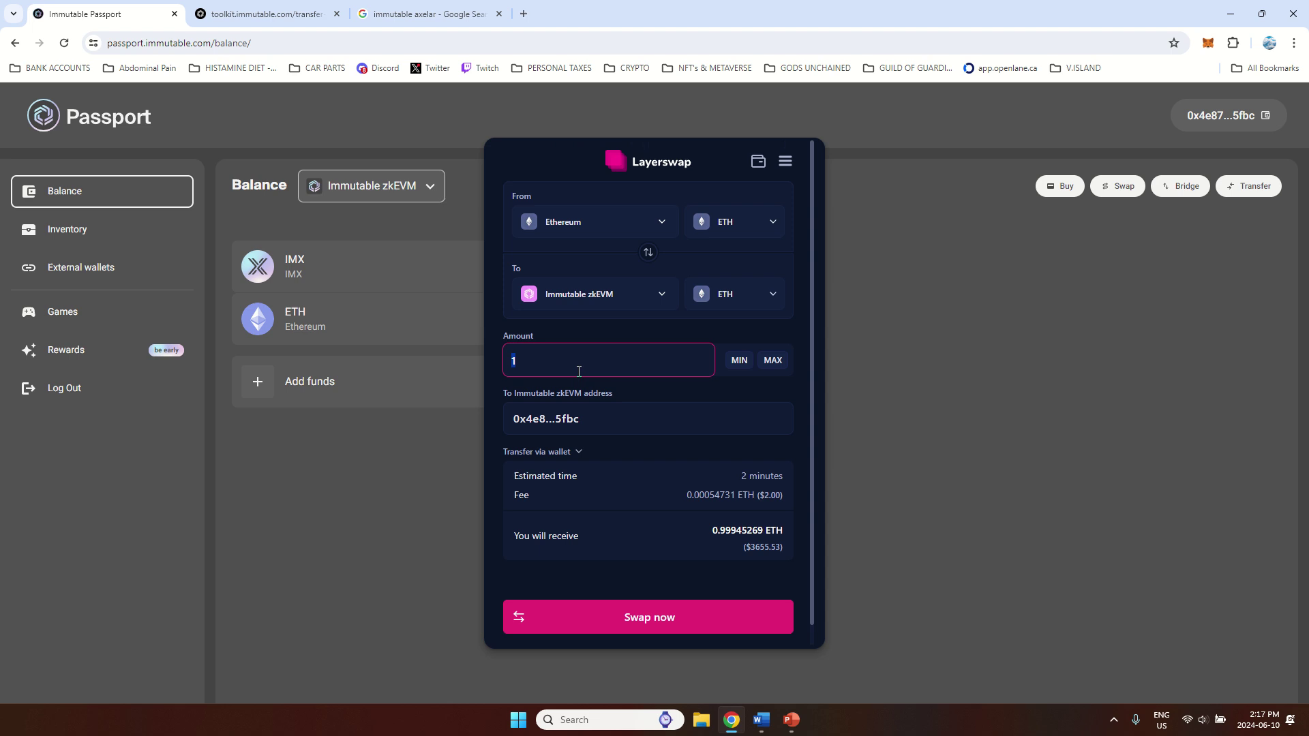
text(0.1)
Step: Switch the source network to ImmutableX and both From and To tokens to IMX
click(664, 217)
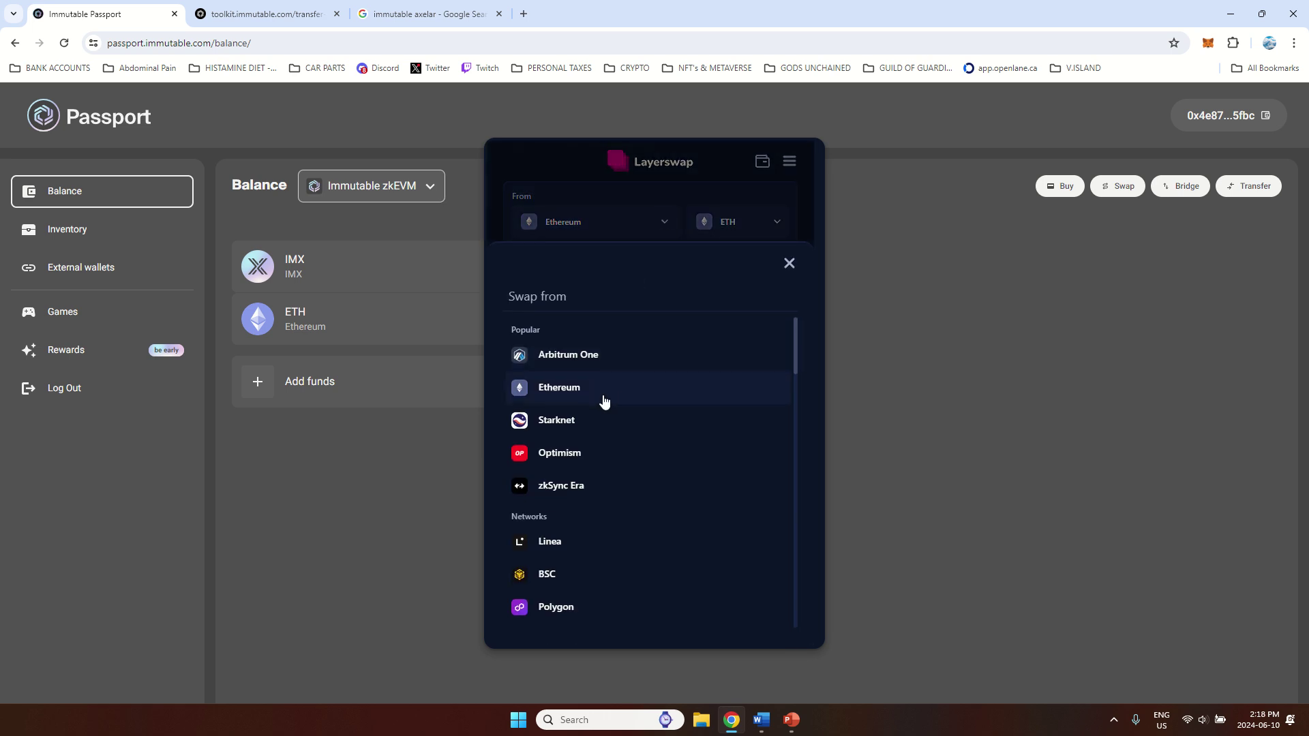
scroll(602, 400, down, 5)
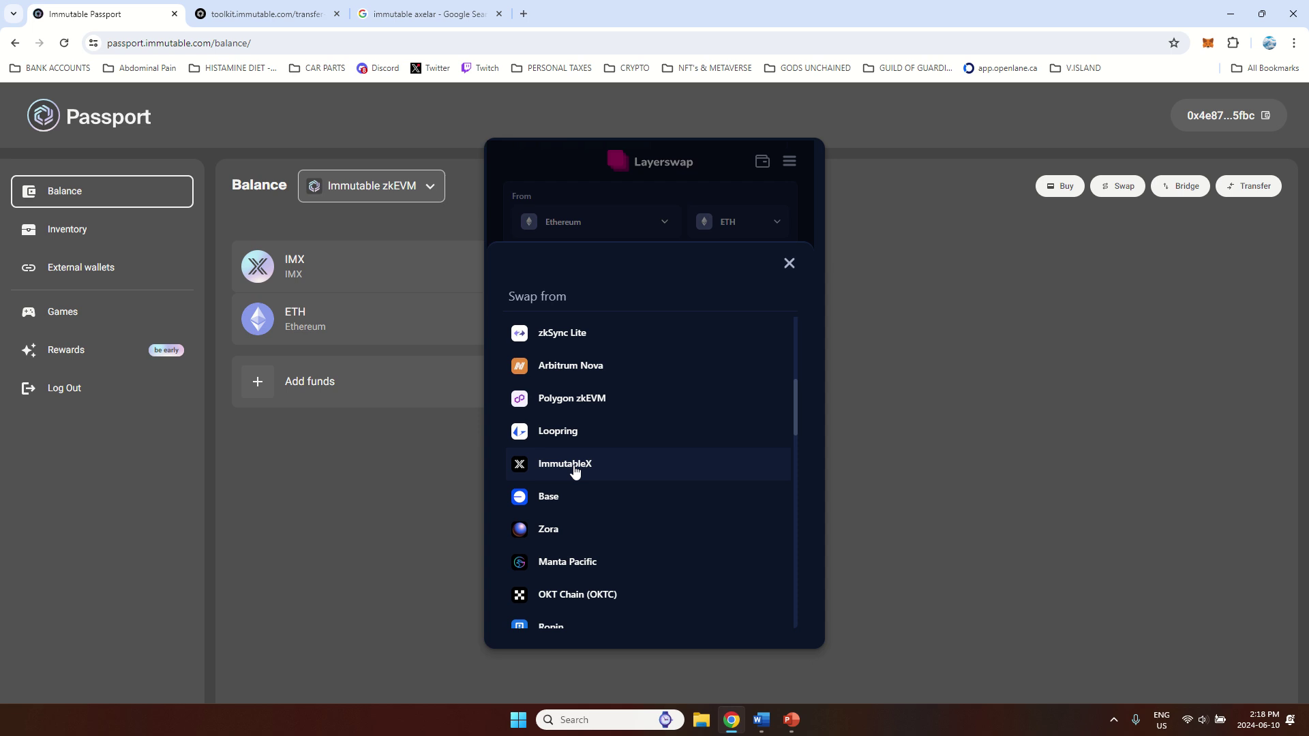
click(574, 466)
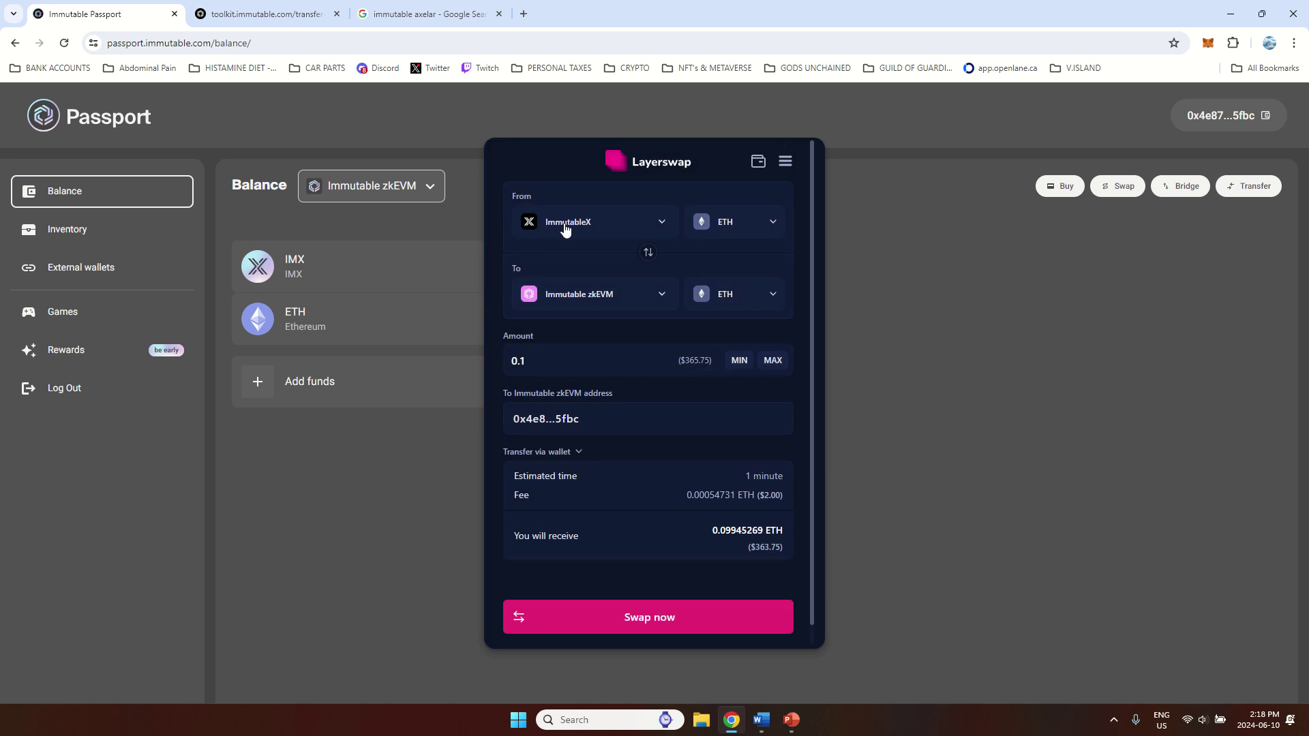
click(768, 225)
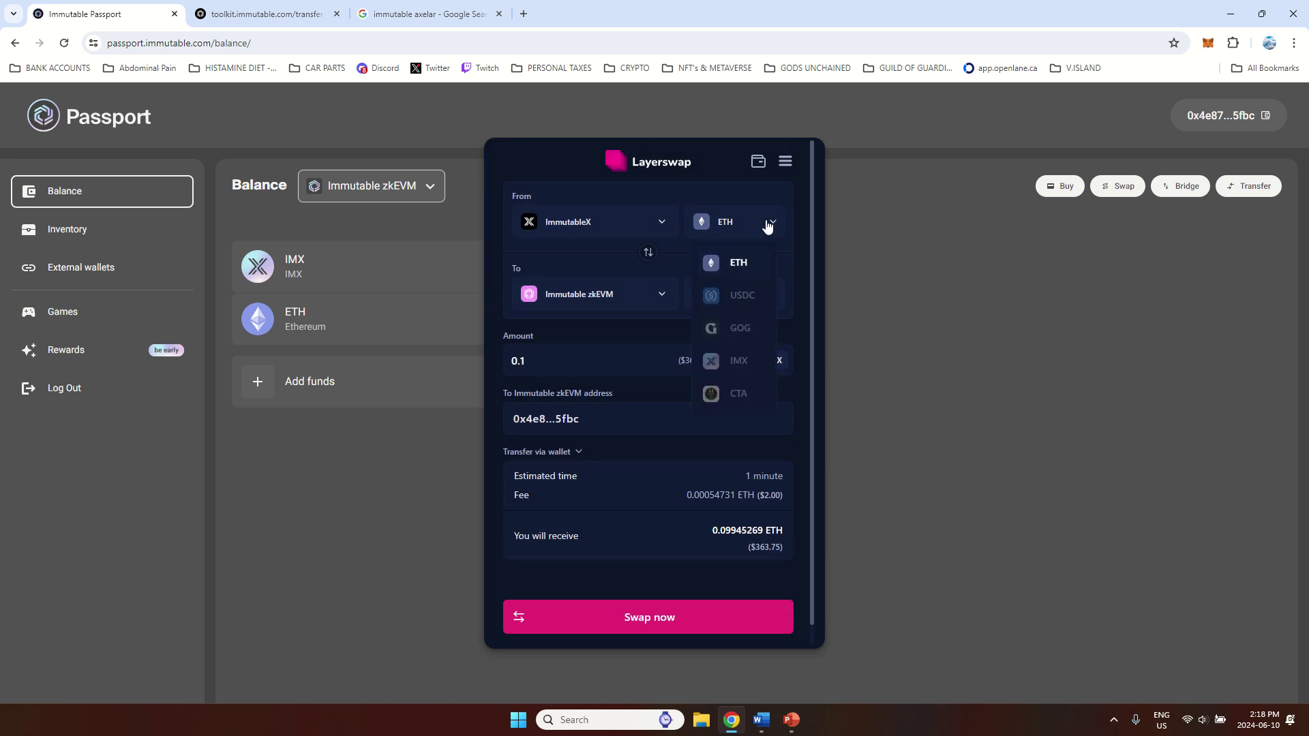
click(742, 361)
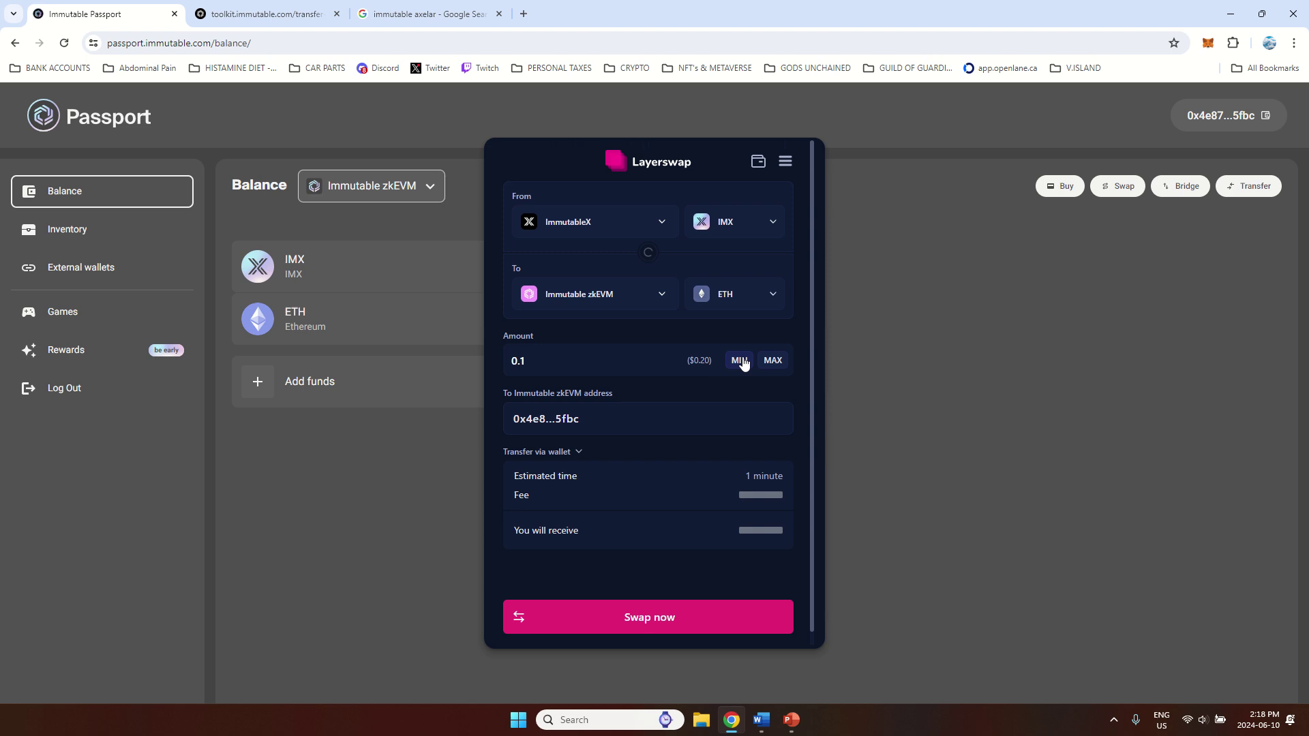
click(740, 297)
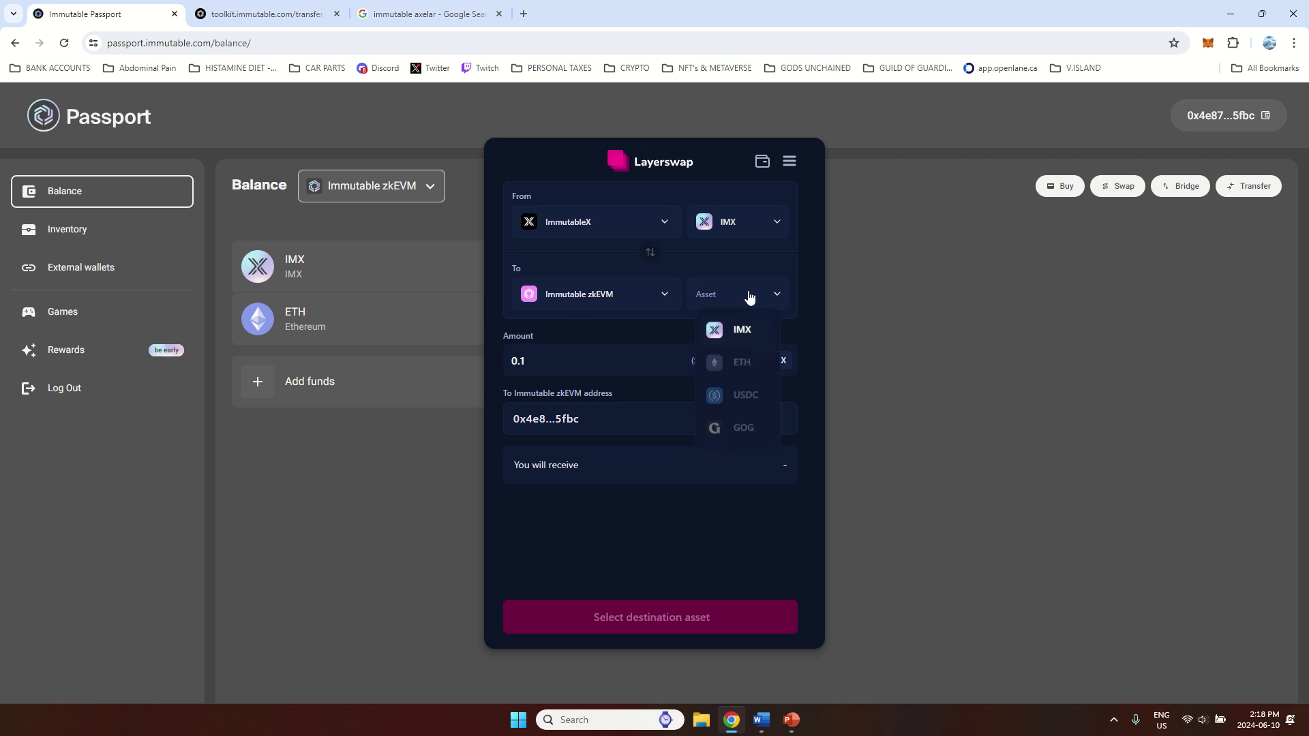
click(740, 339)
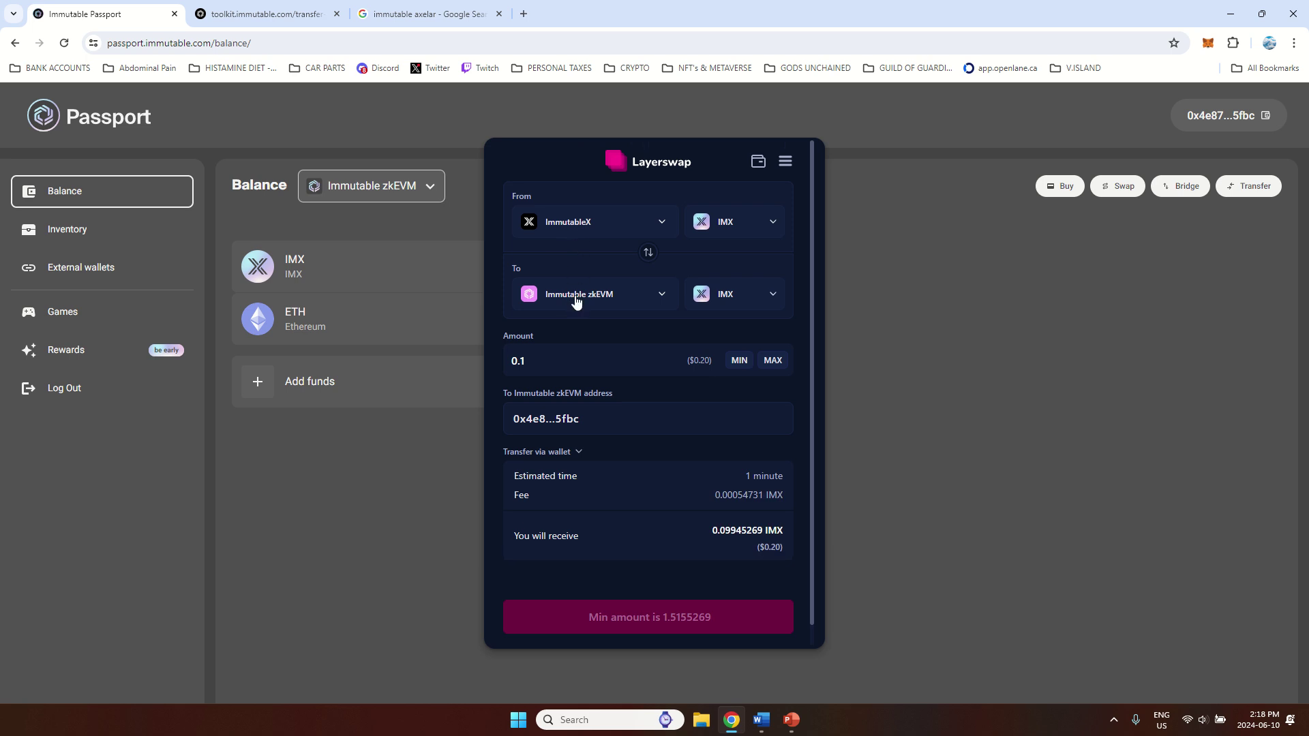
Step: Close Layerswap and choose Bridge with Axelar from the add-funds options
click(407, 481)
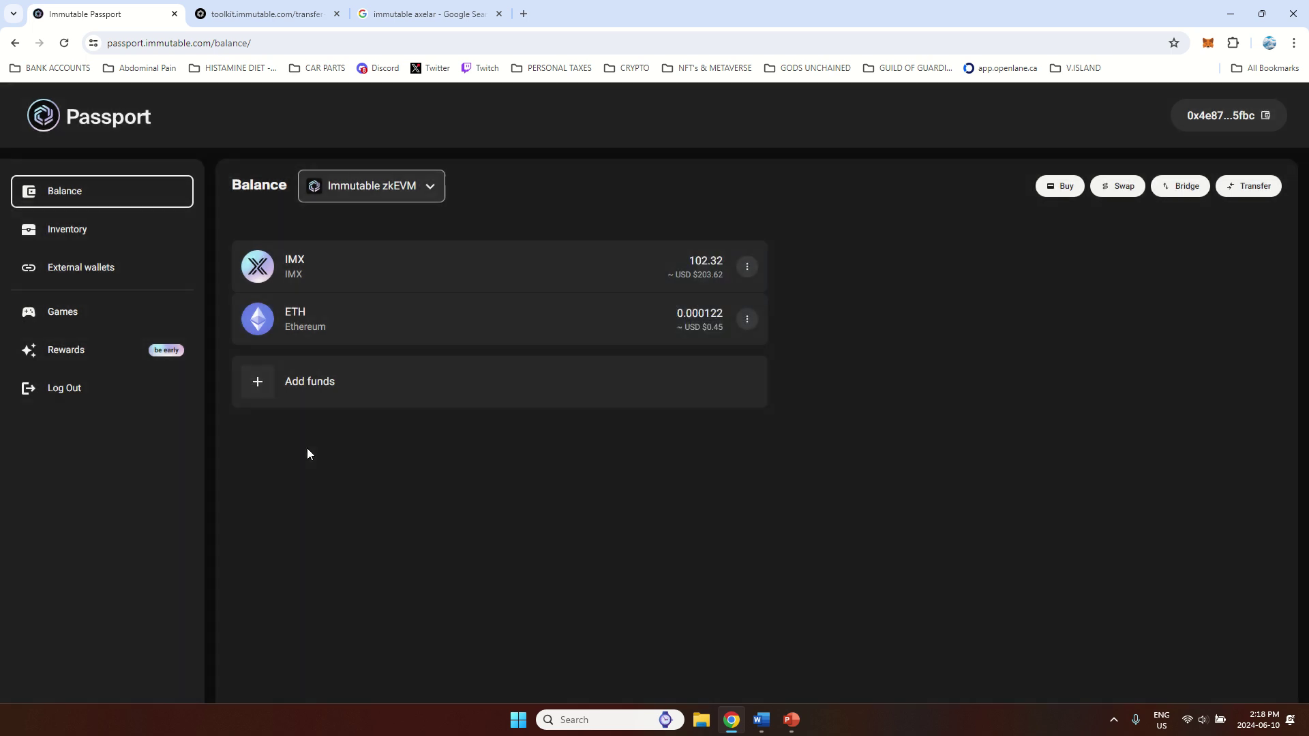
click(286, 383)
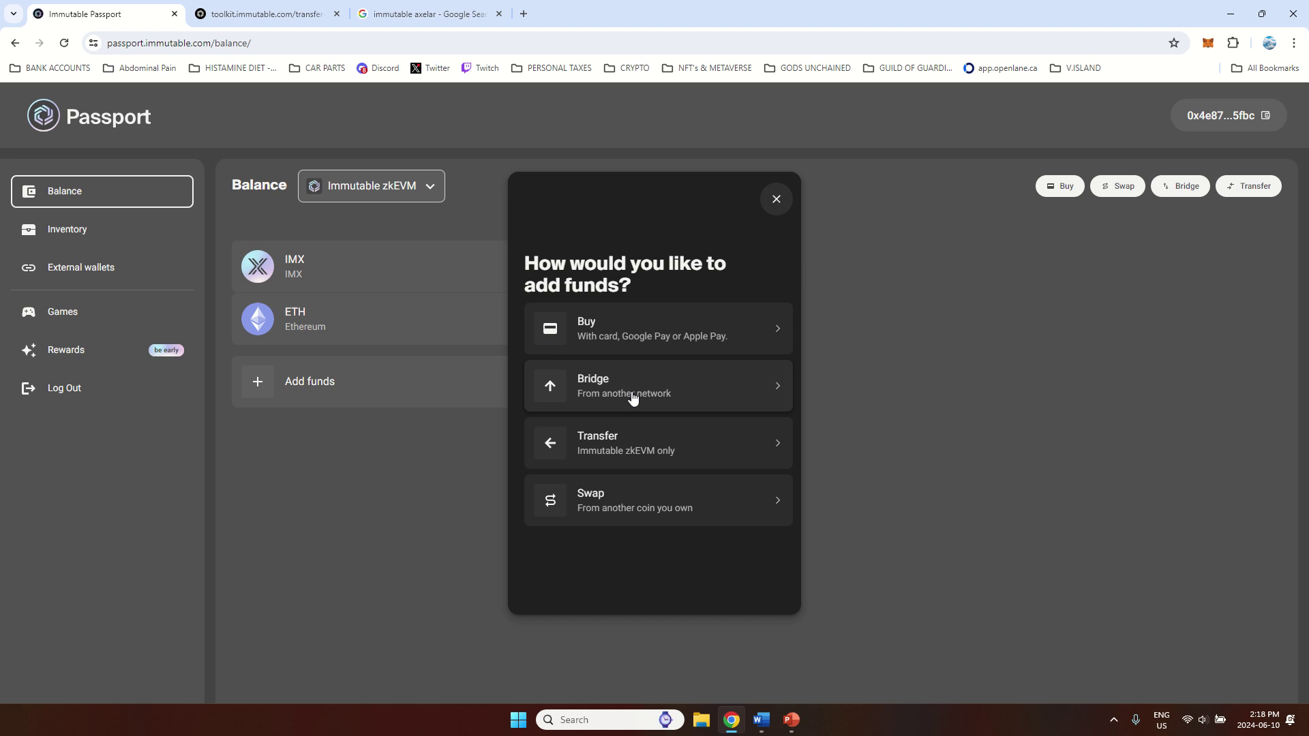
click(675, 396)
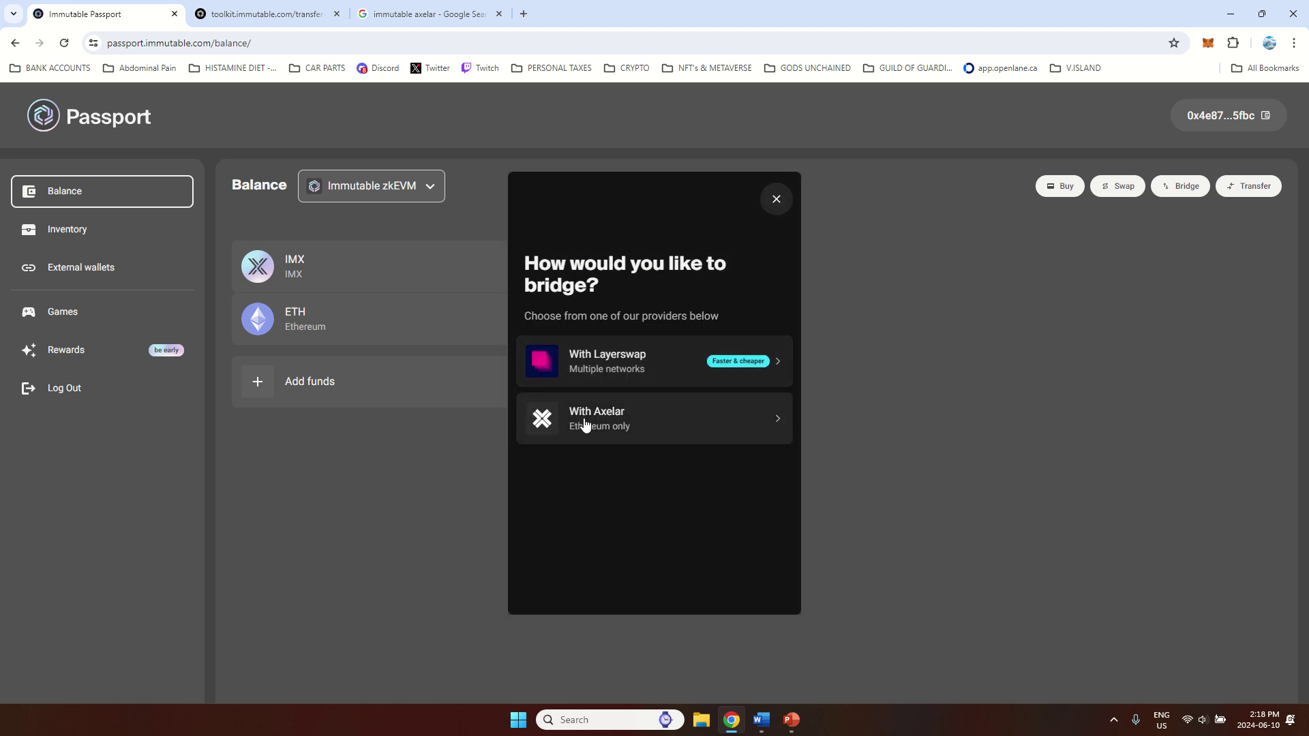
click(631, 426)
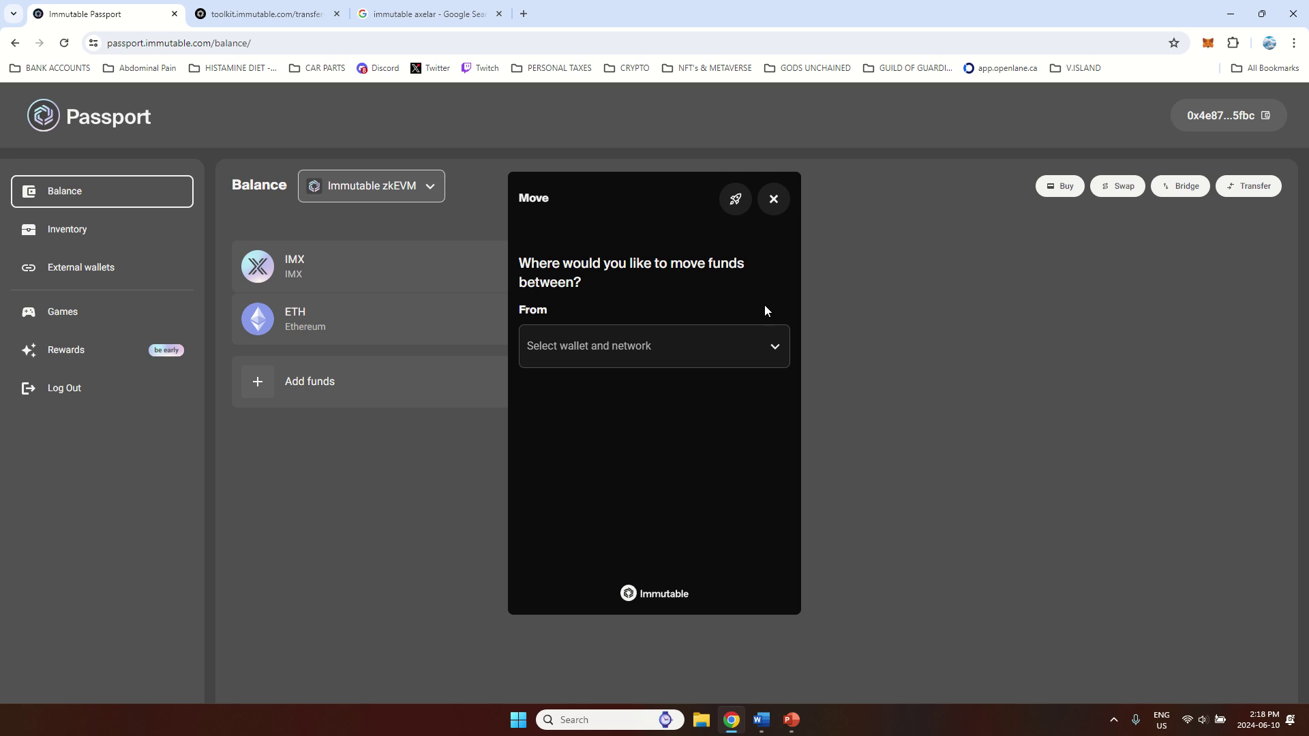
Step: Route the move from MetaMask on Ethereum, approving the connection, into Immutable Passport
click(680, 355)
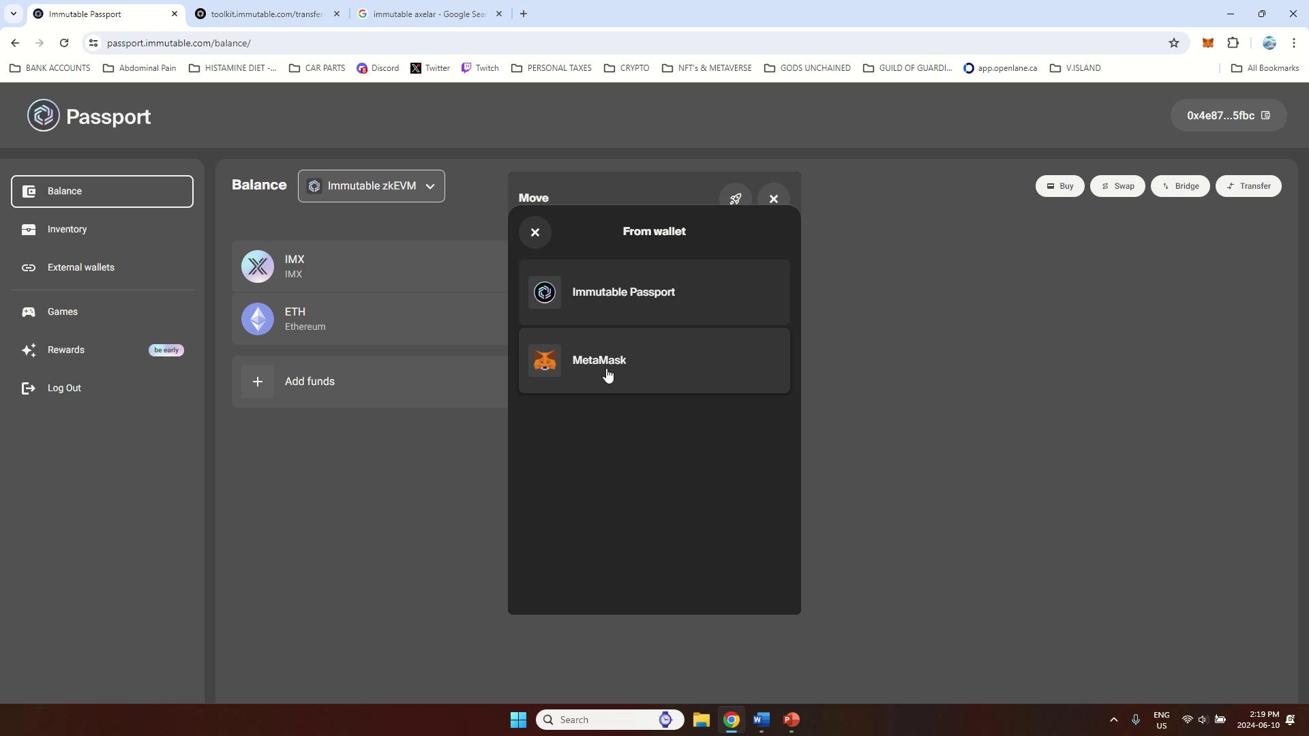
click(607, 374)
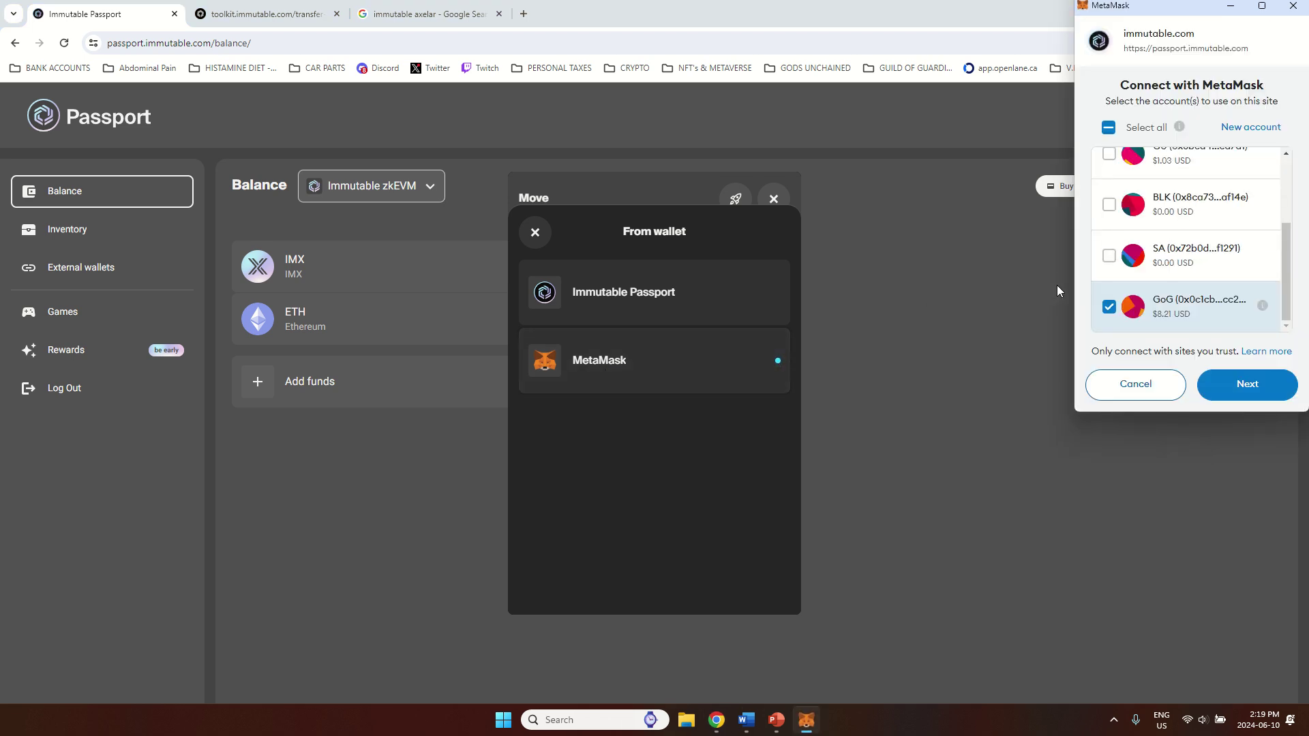
click(1242, 384)
click(1239, 386)
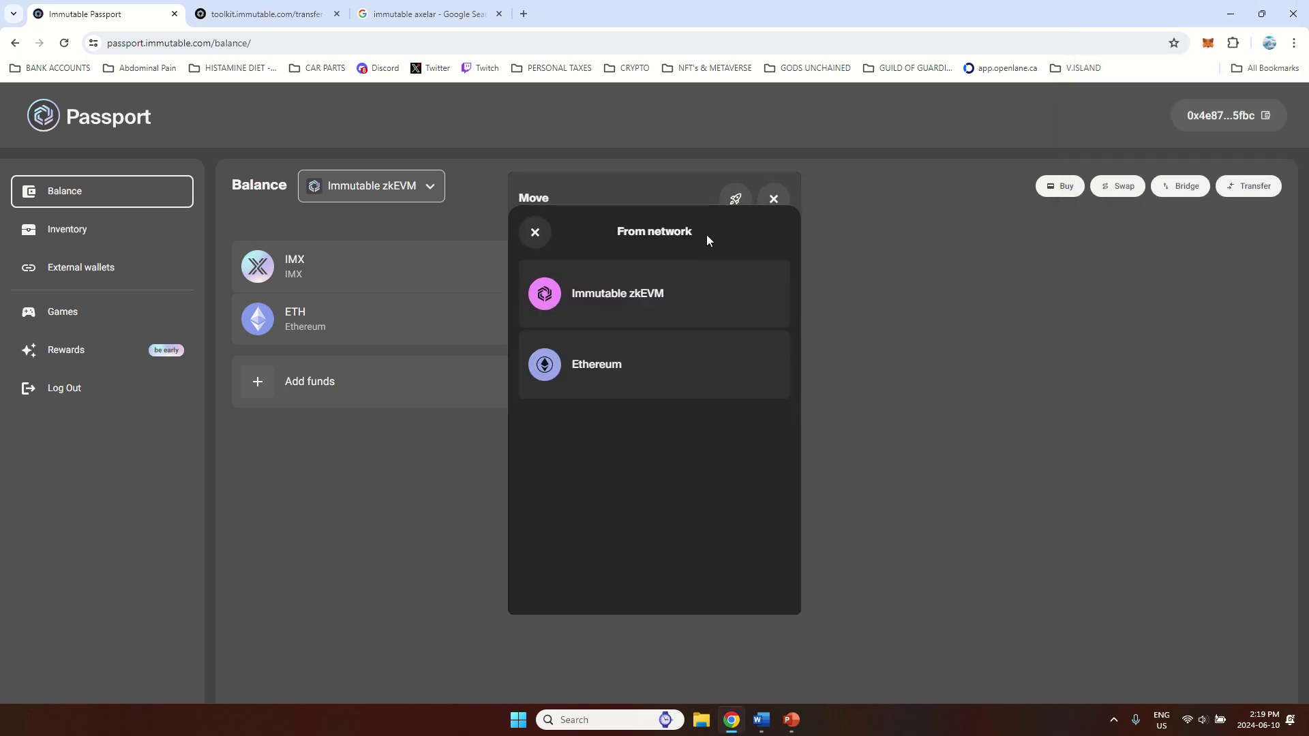
click(607, 375)
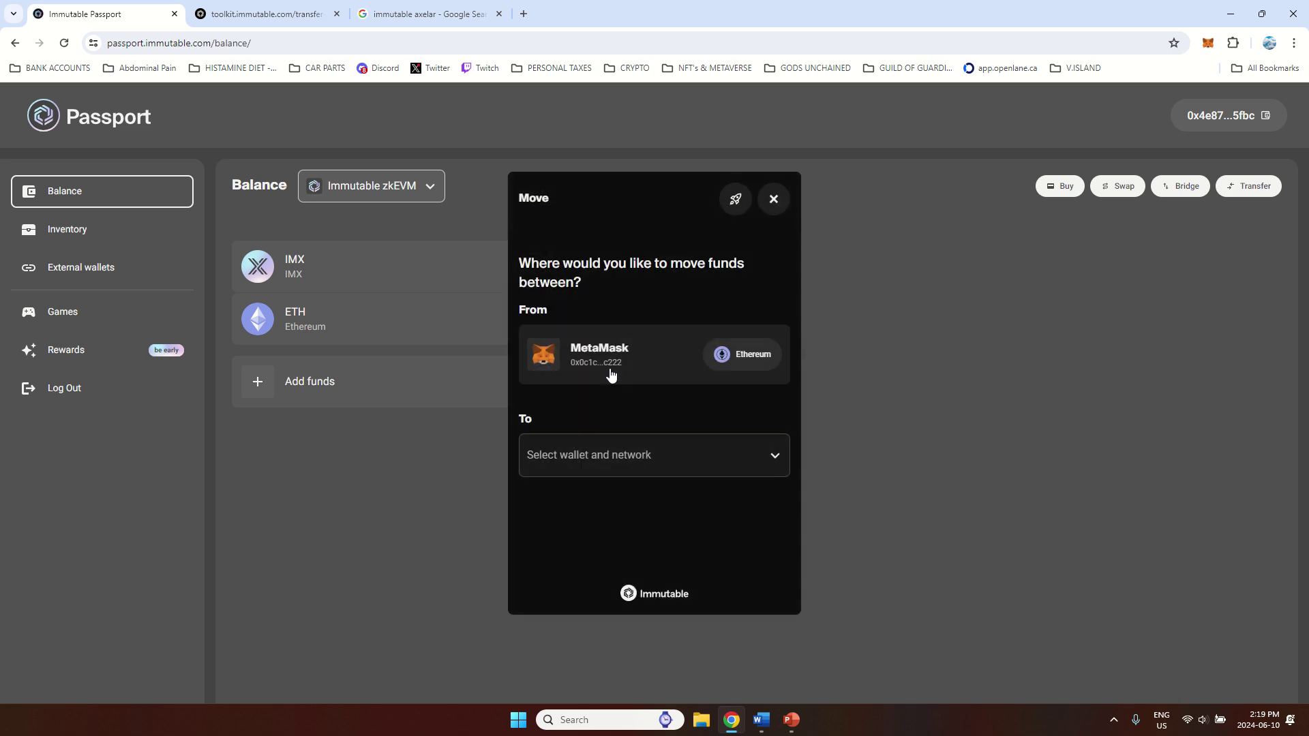
click(702, 460)
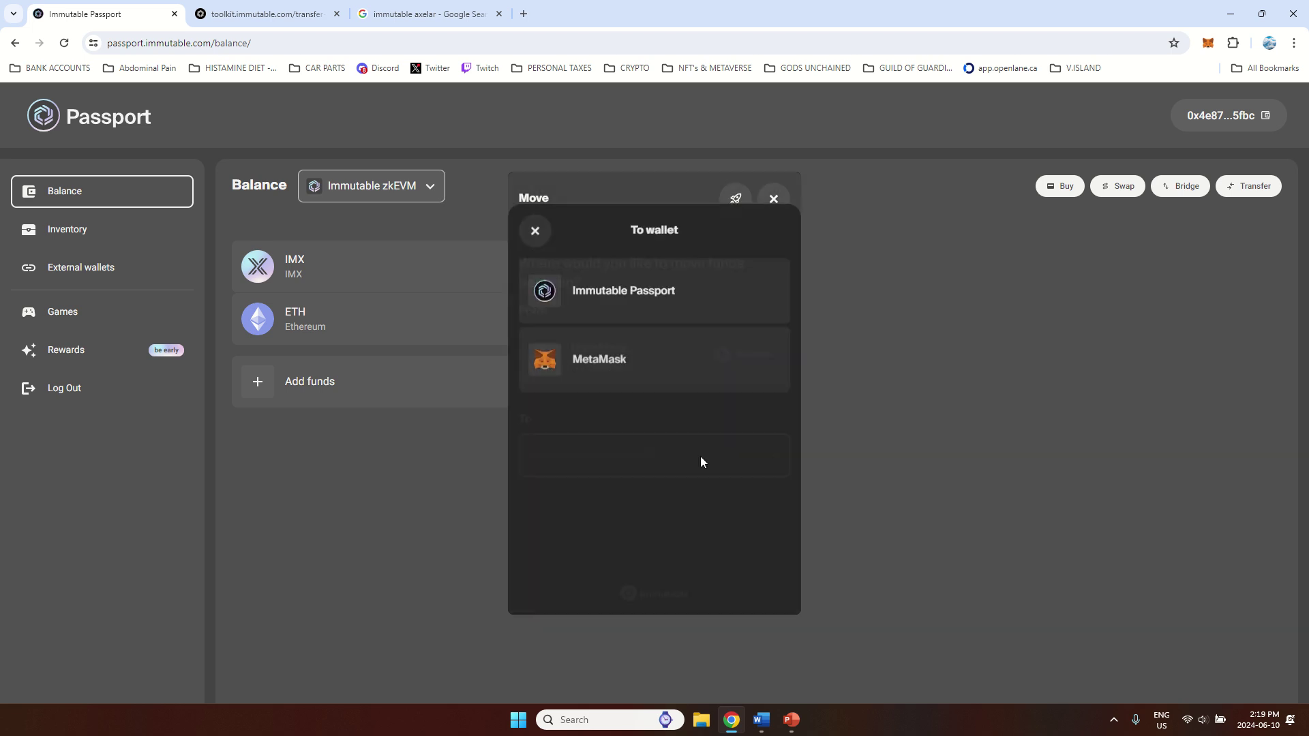
click(628, 300)
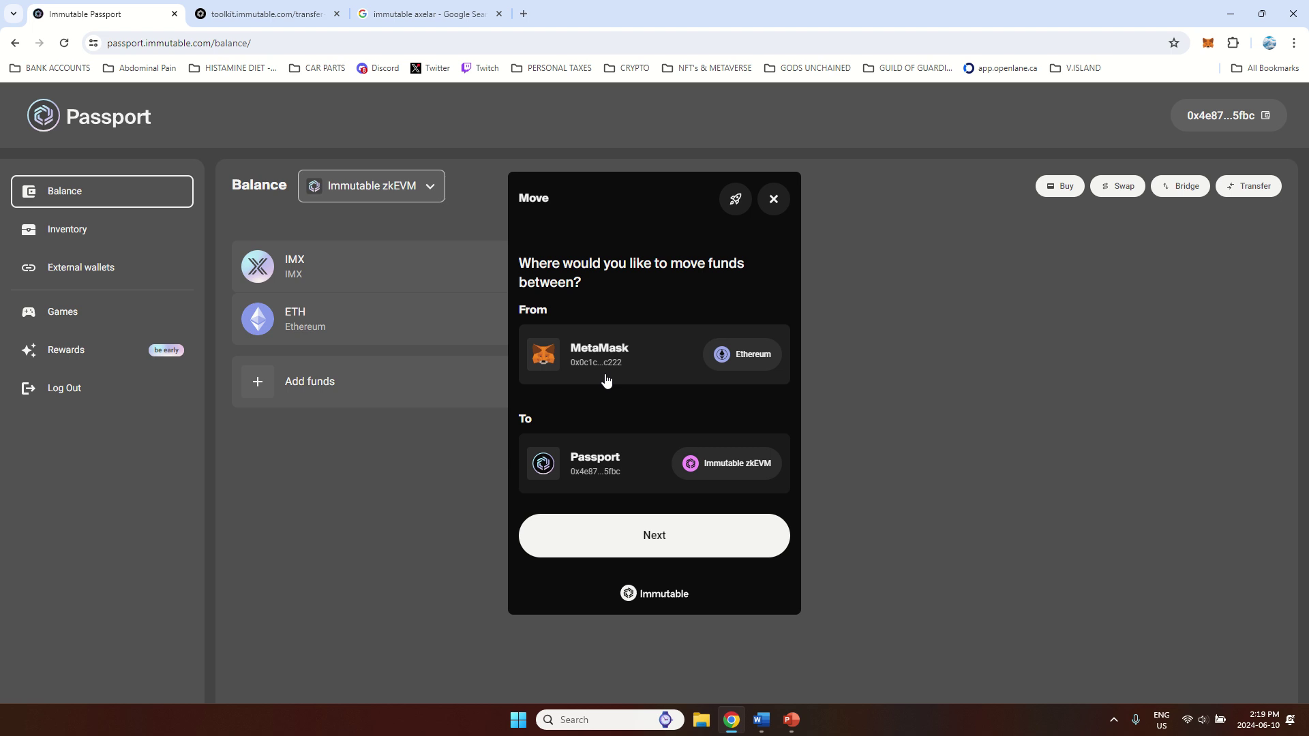
Step: Choose ETH, enter 0.002242 as the move amount, and open the review
click(660, 542)
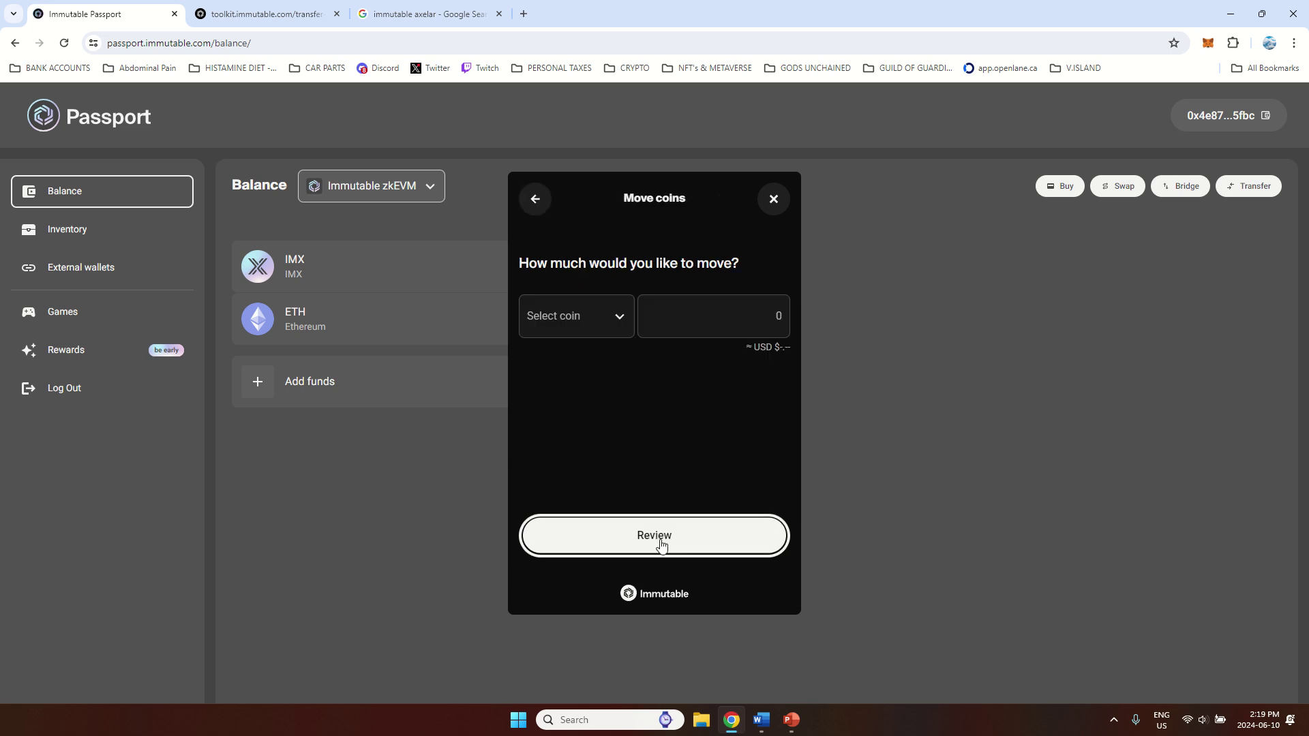
click(619, 316)
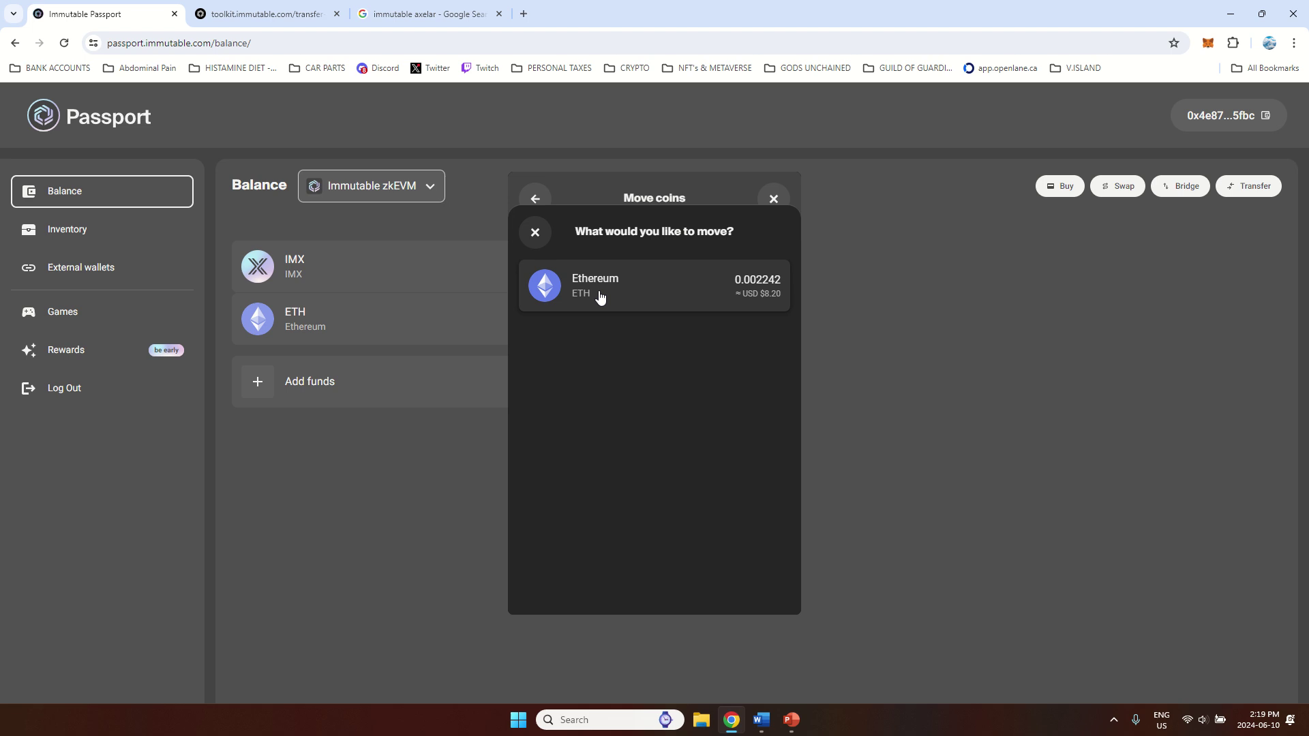
click(607, 295)
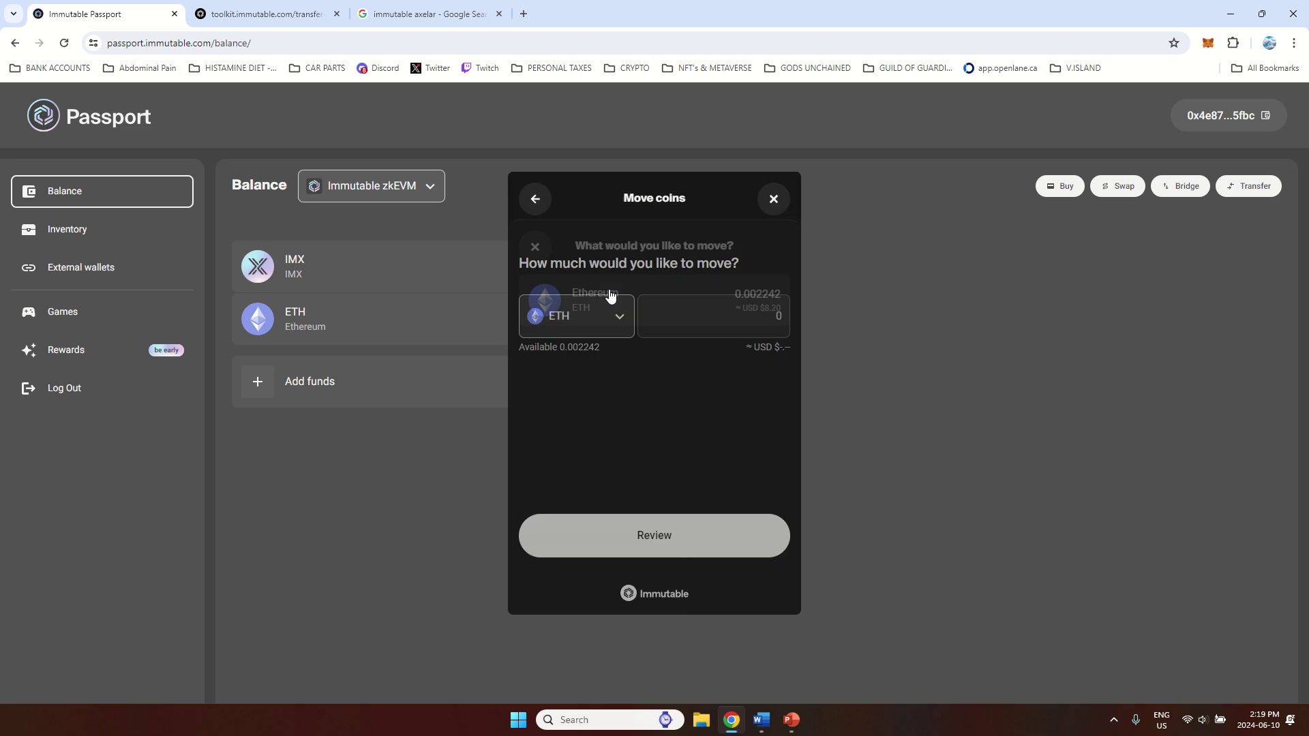
click(764, 317)
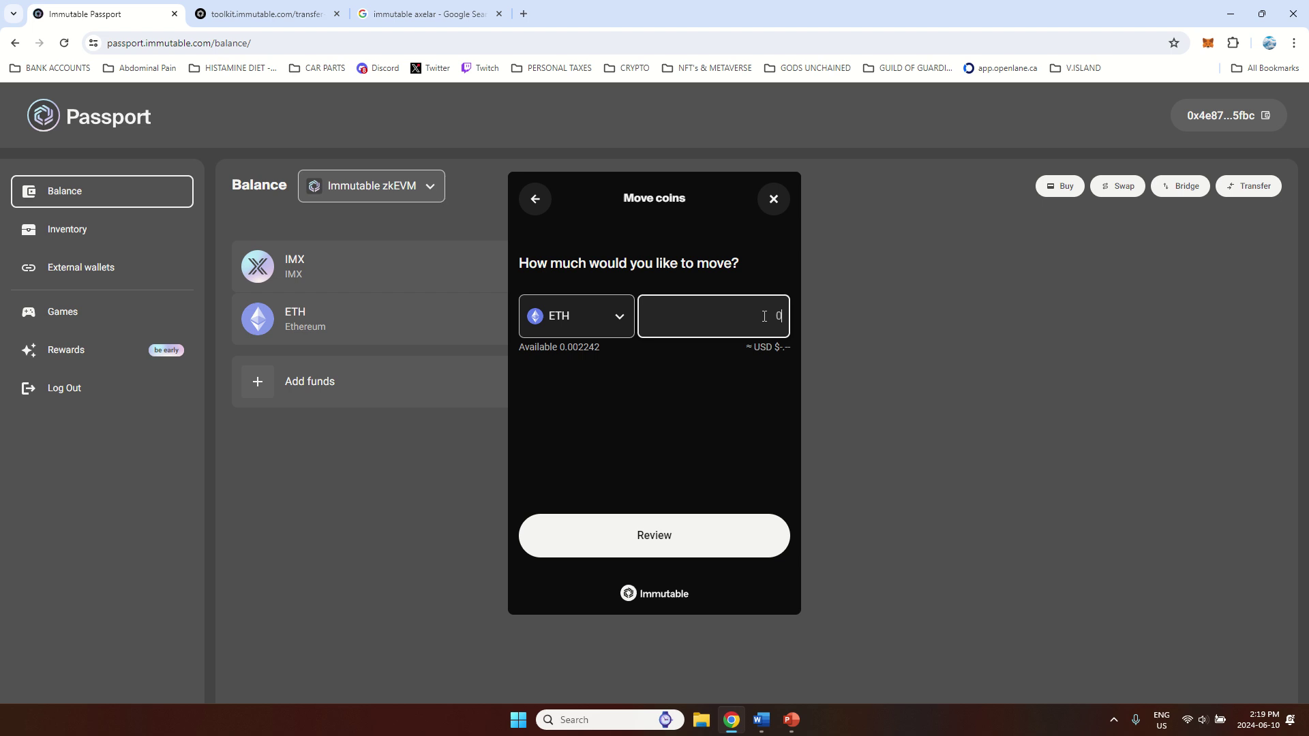
text(0.002242)
click(672, 534)
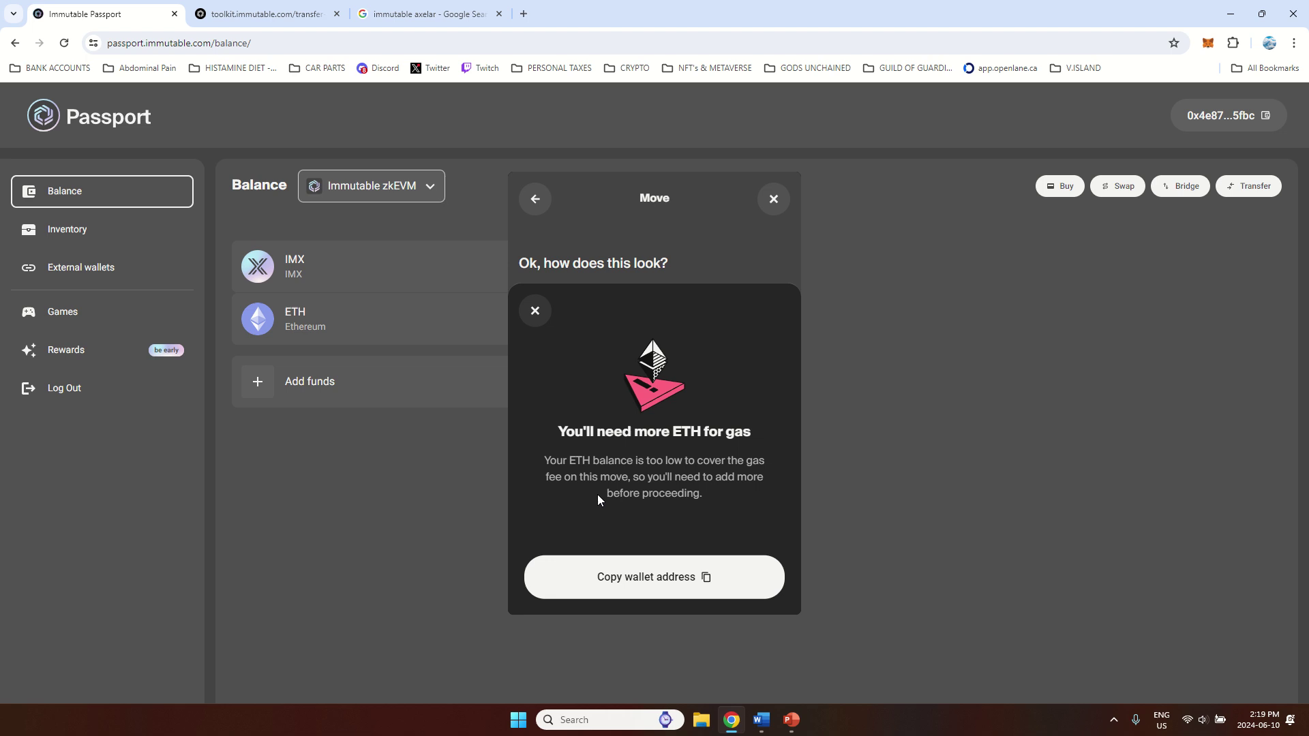
Step: Dismiss the gas warning and check the fee breakdown, about 0.003390 ETH ($12.40)
click(535, 310)
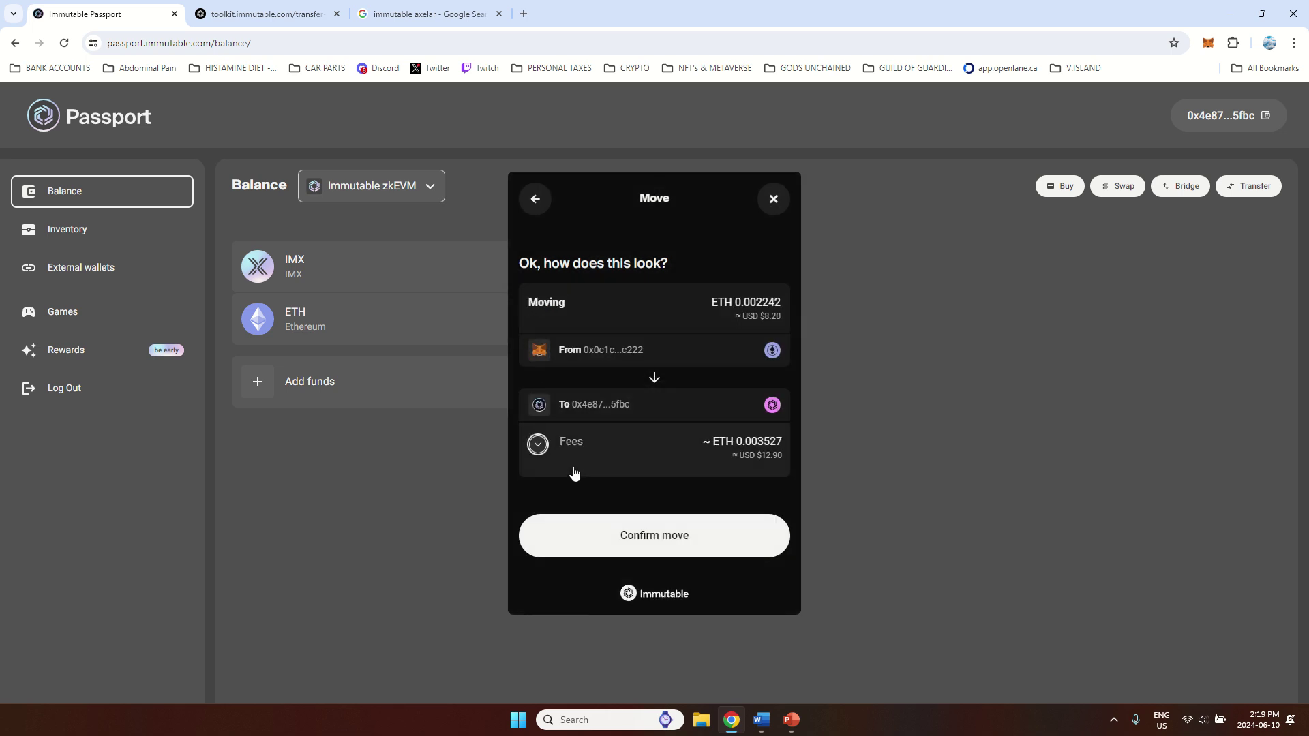
click(538, 444)
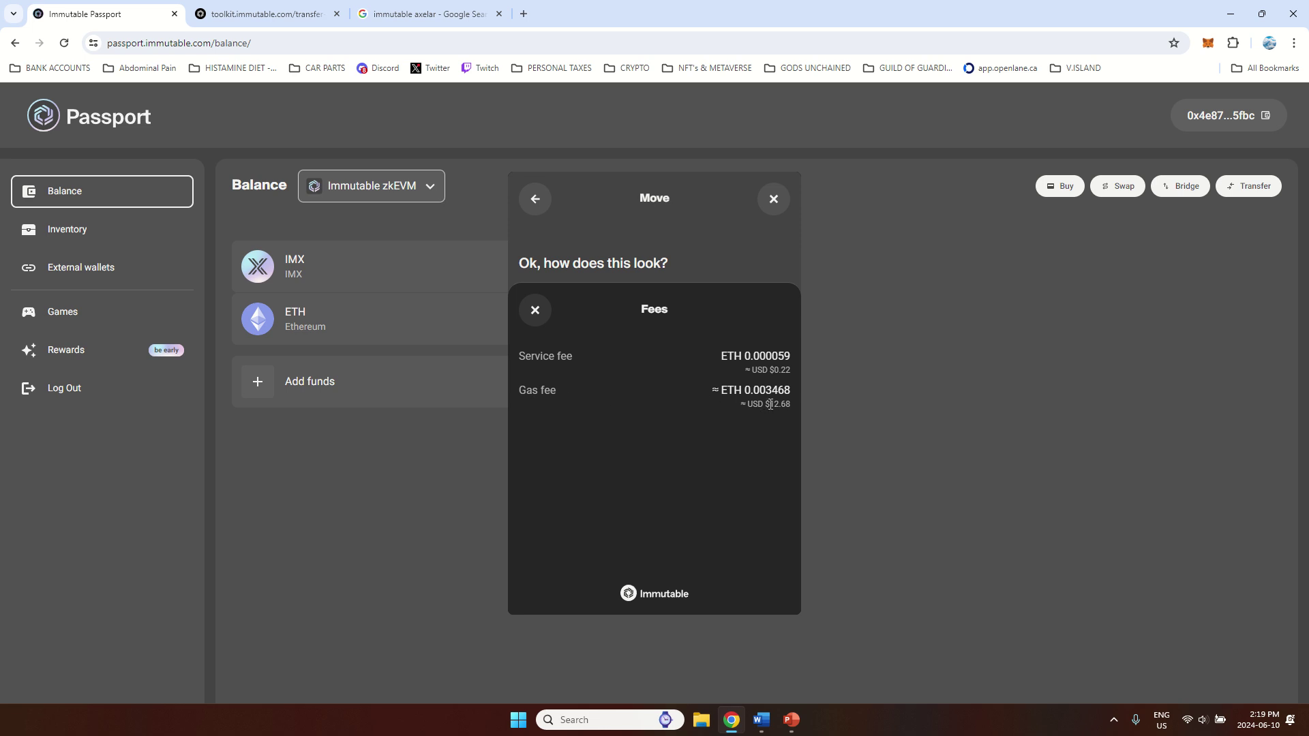
drag(771, 405, 790, 372)
drag(747, 390, 790, 401)
click(535, 310)
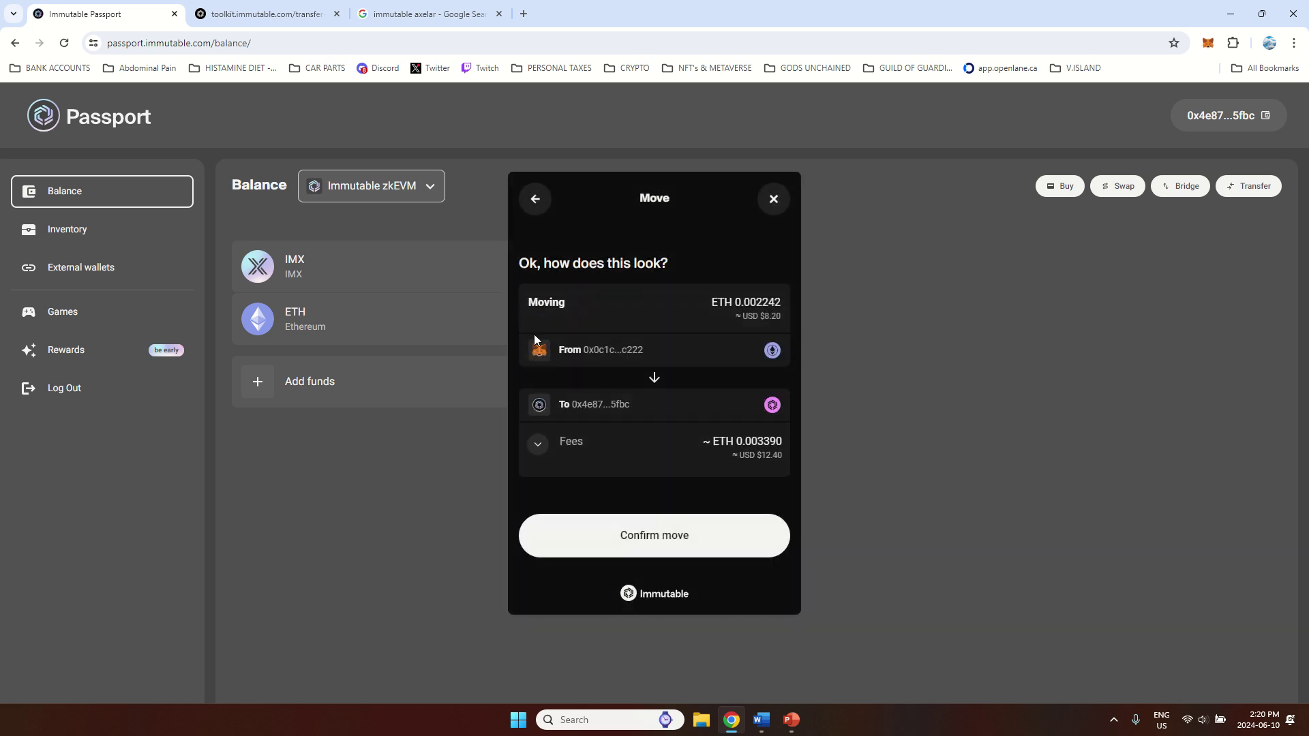
Step: Cancel the move, open Transfer in a new tab, then reopen add-funds in Passport
click(774, 200)
click(248, 404)
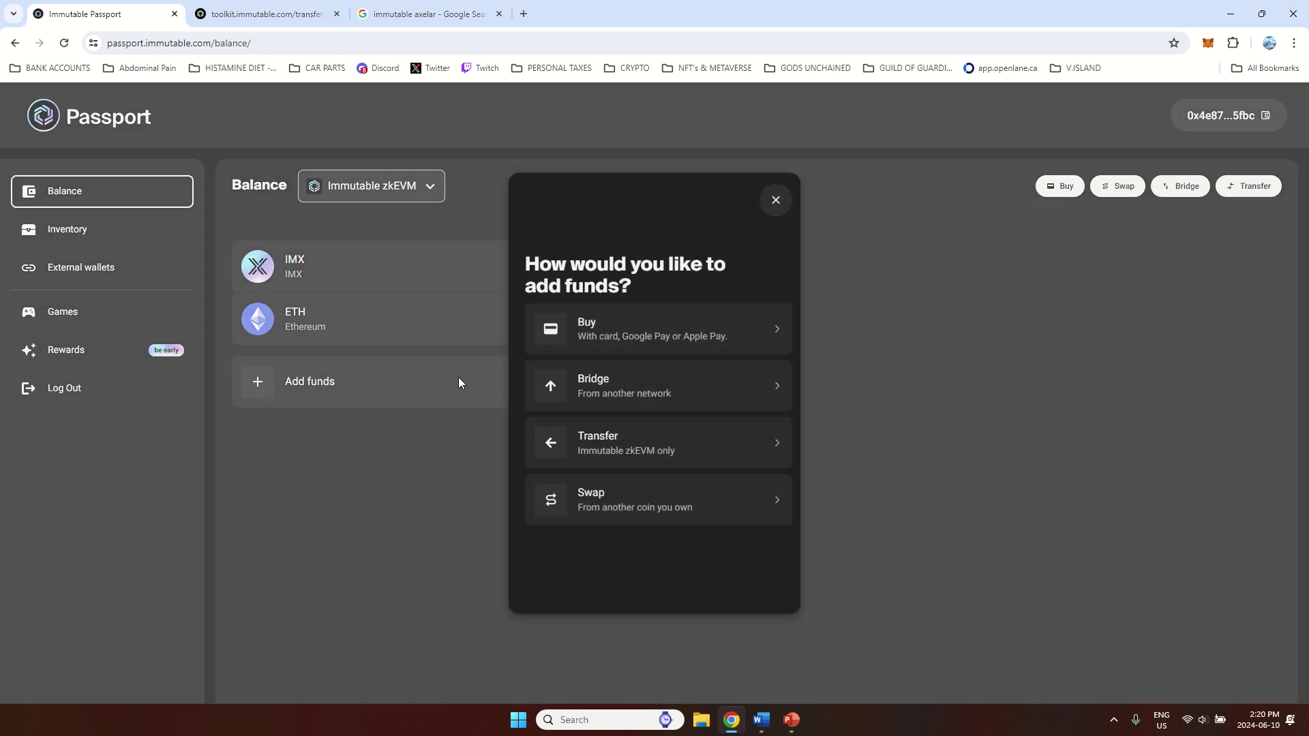
click(649, 444)
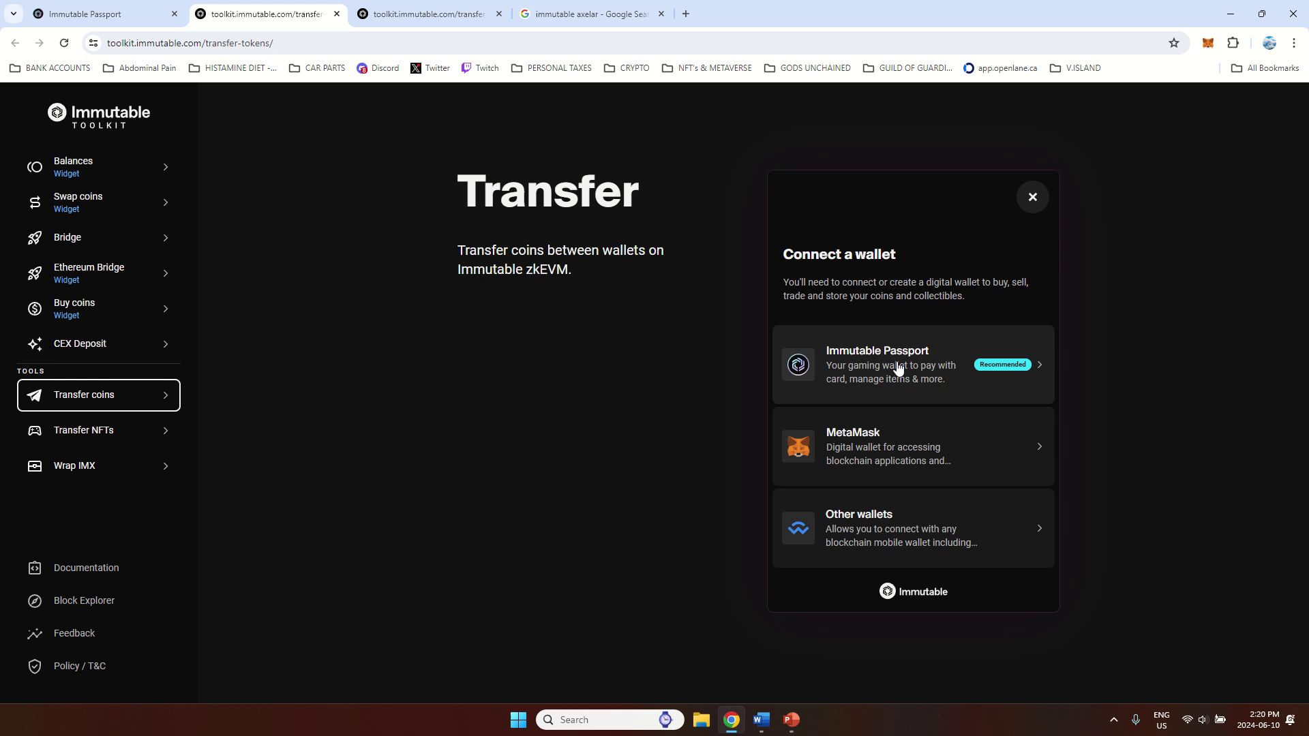
click(107, 16)
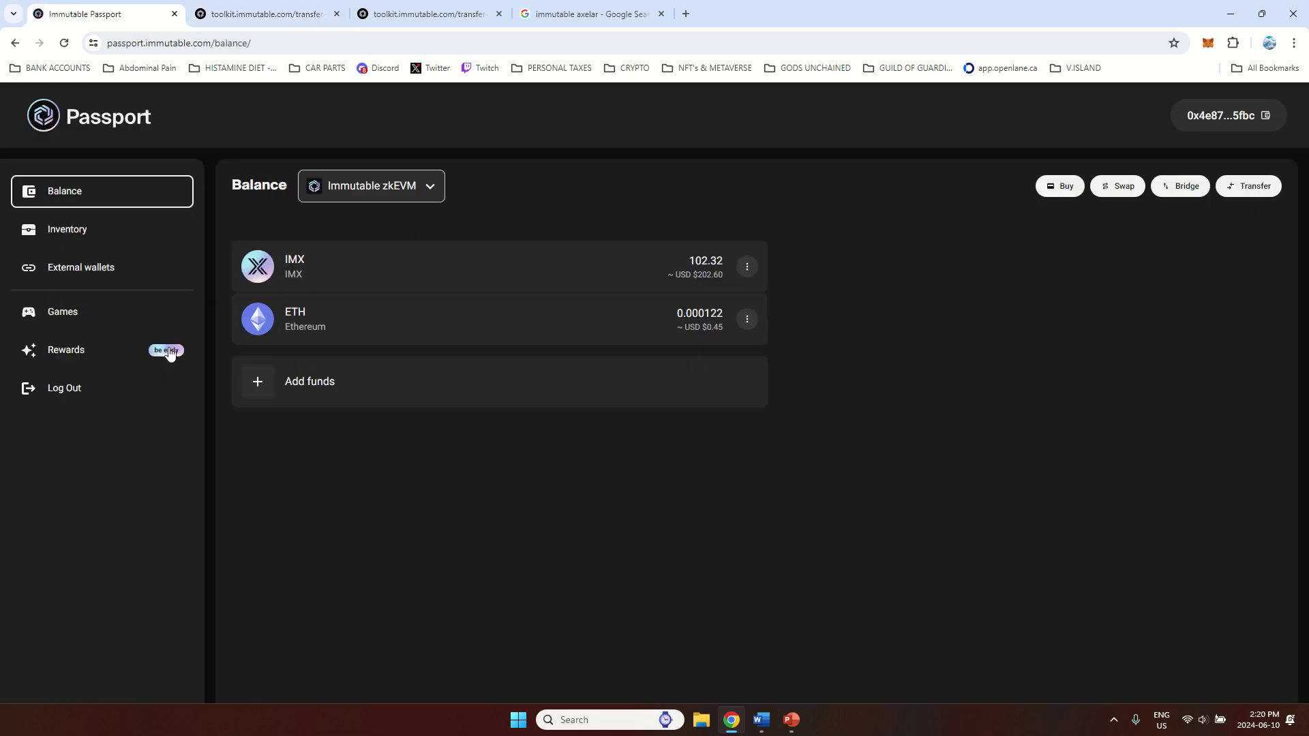
click(326, 397)
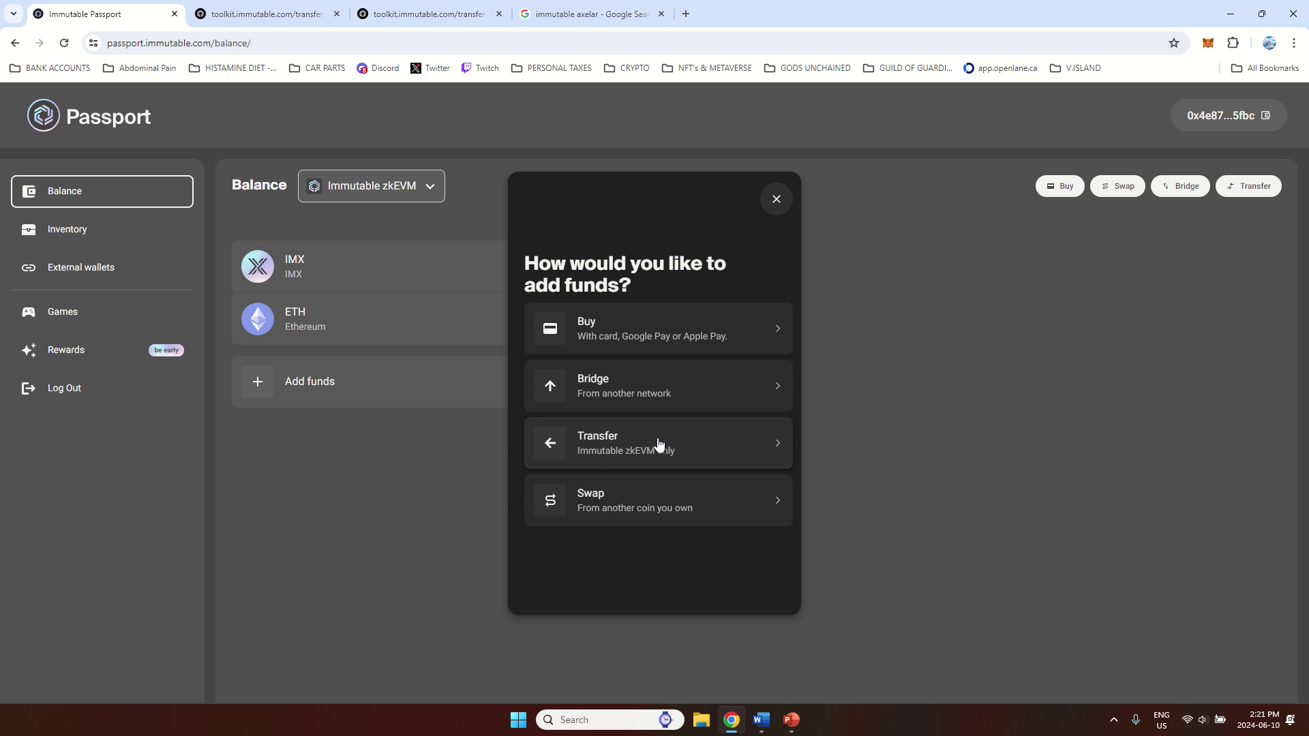
Step: Close the add-funds options and start adding funds by swapping another coin
click(776, 199)
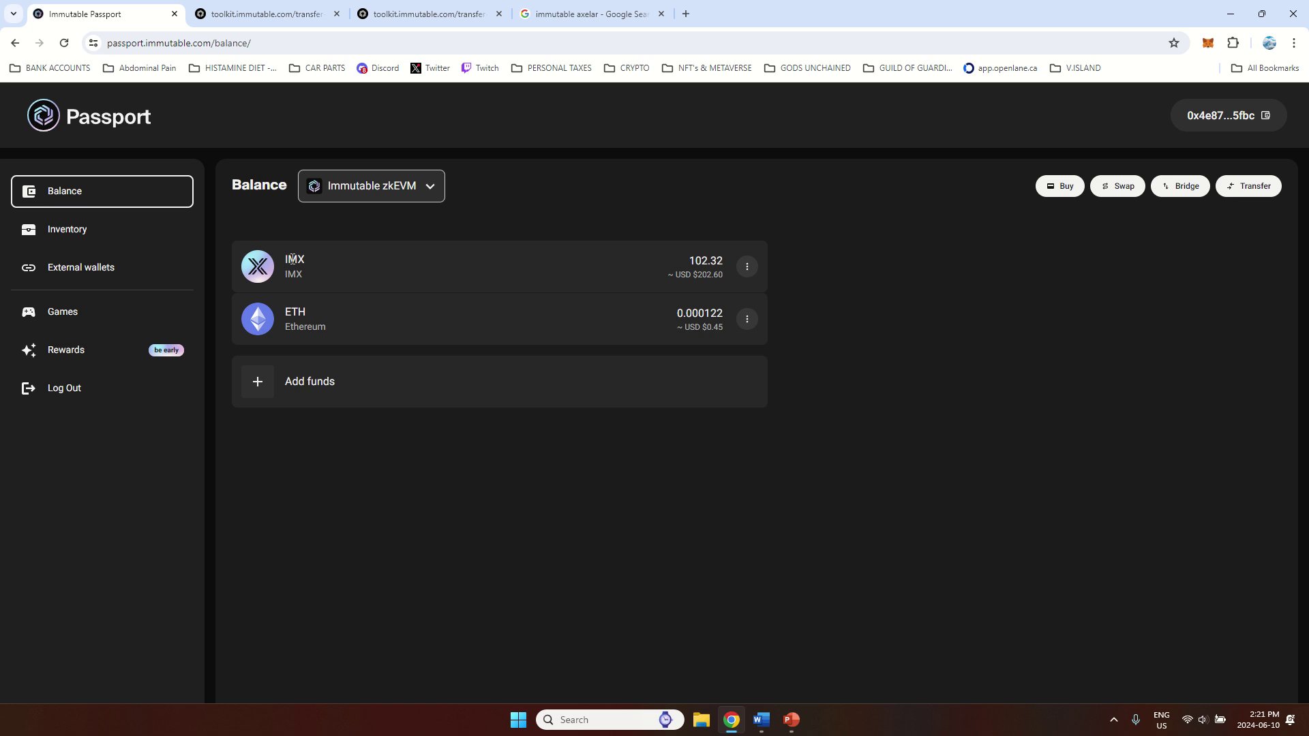
drag(304, 259, 286, 259)
click(327, 394)
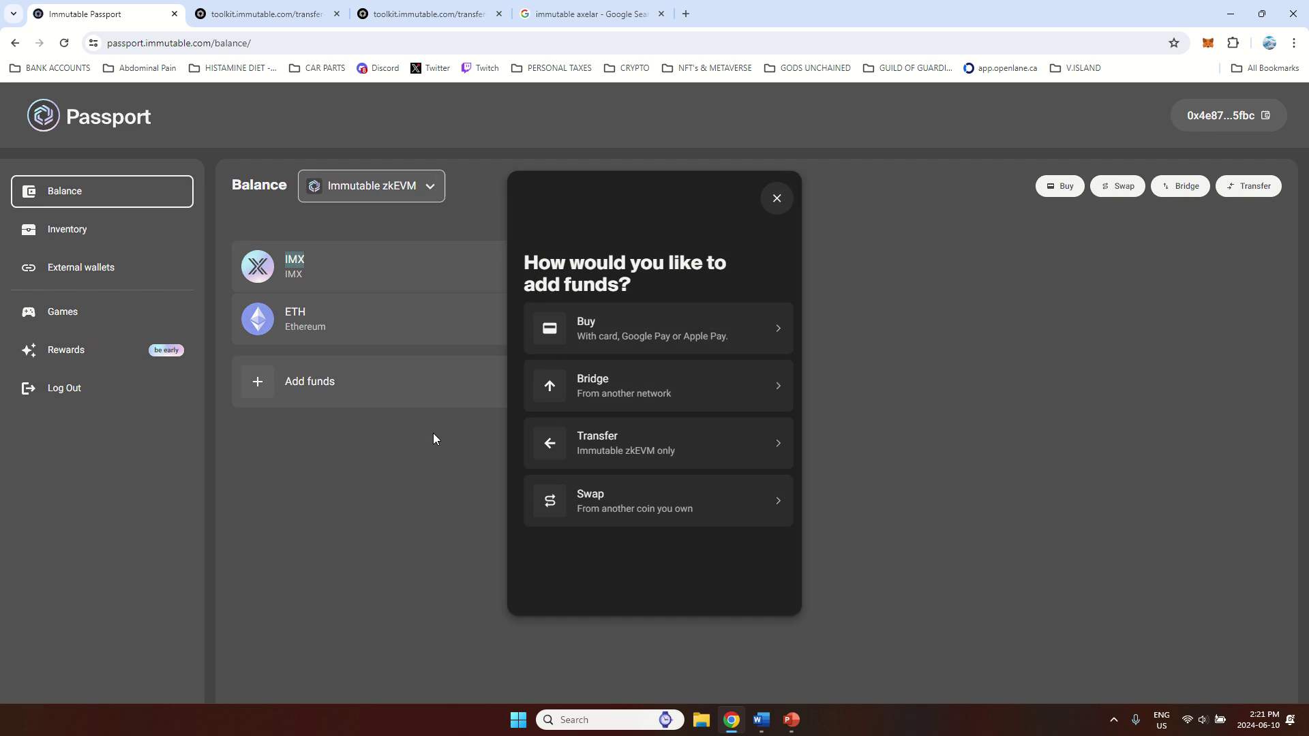
click(616, 510)
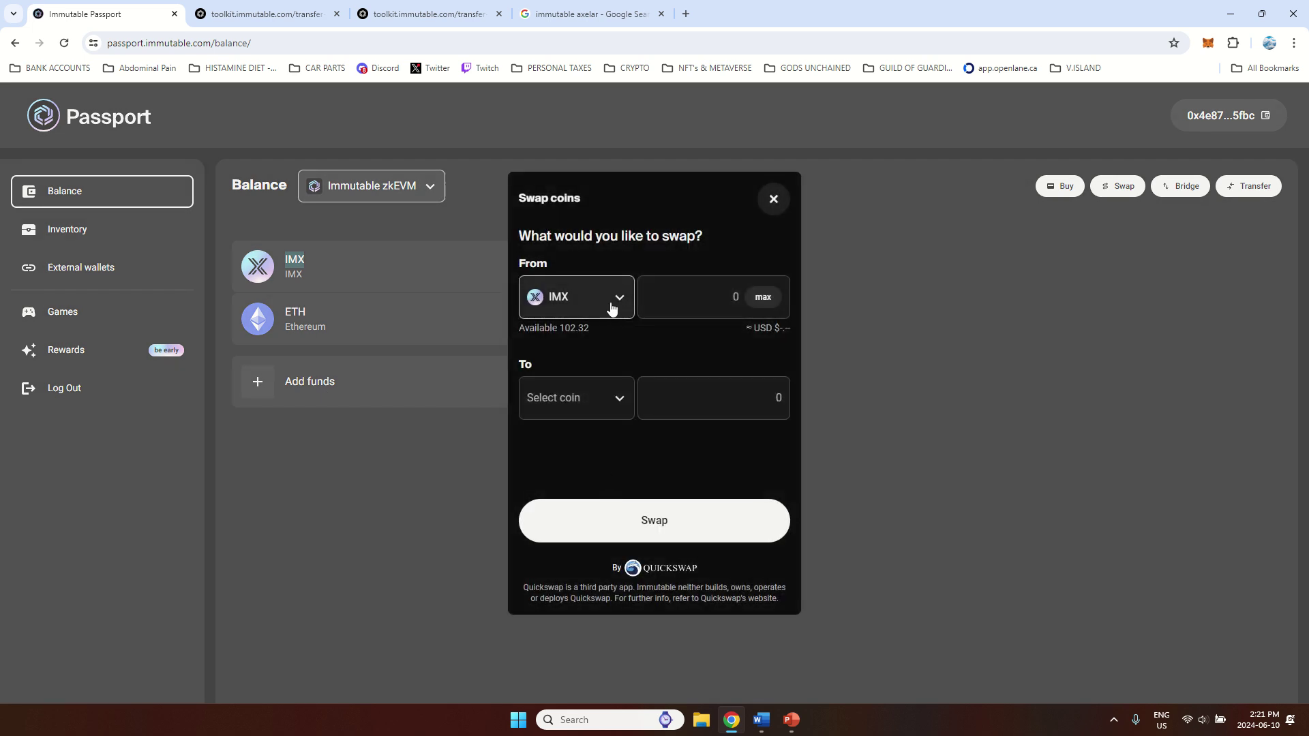
Step: Enter 100 IMX to swap and pick ETH to receive, quoted at about 0.053752 ETH
click(761, 297)
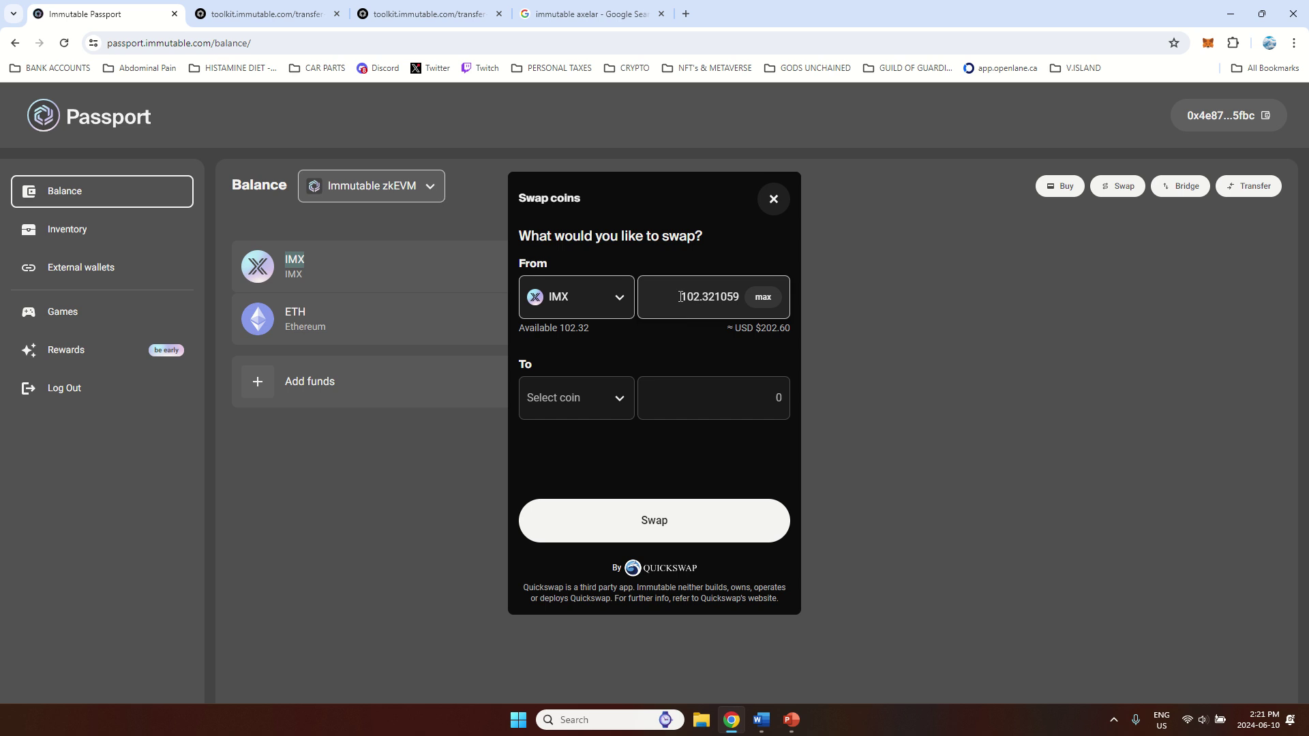
drag(678, 297, 737, 294)
key(BackSpace)
text(100)
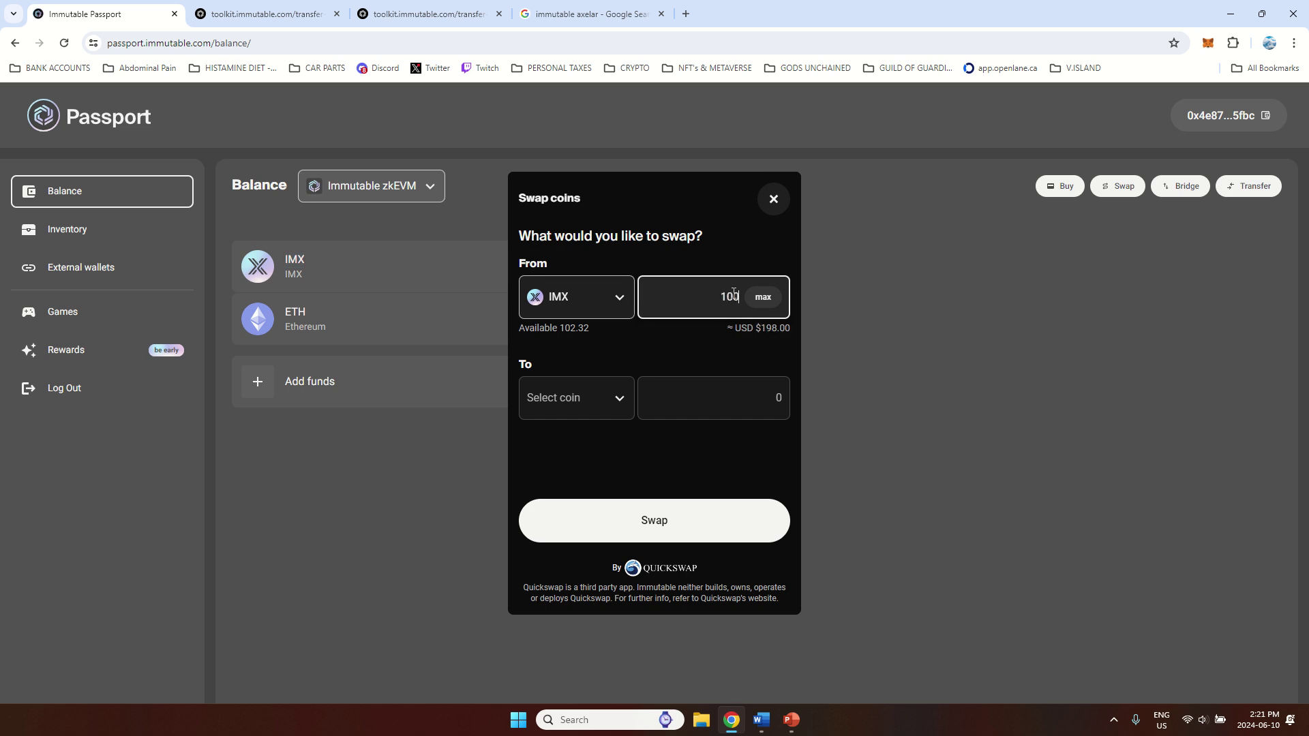
click(614, 401)
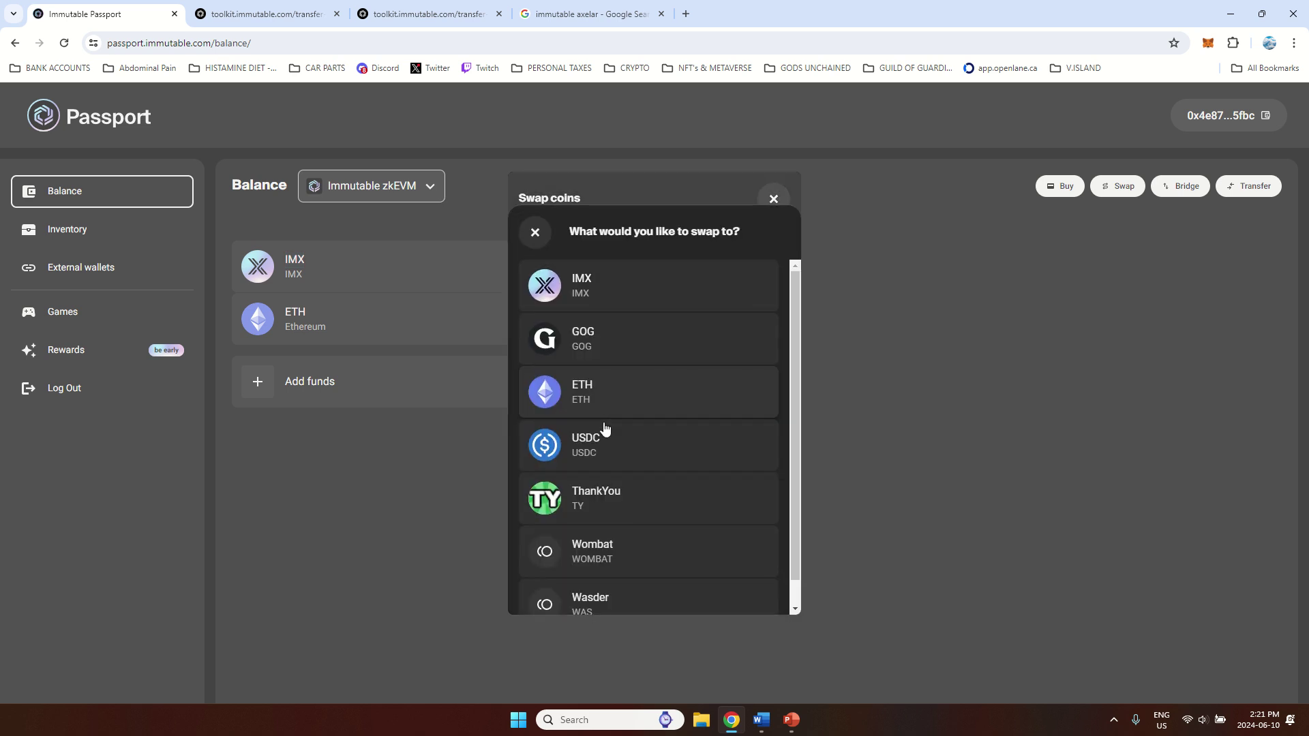
click(604, 410)
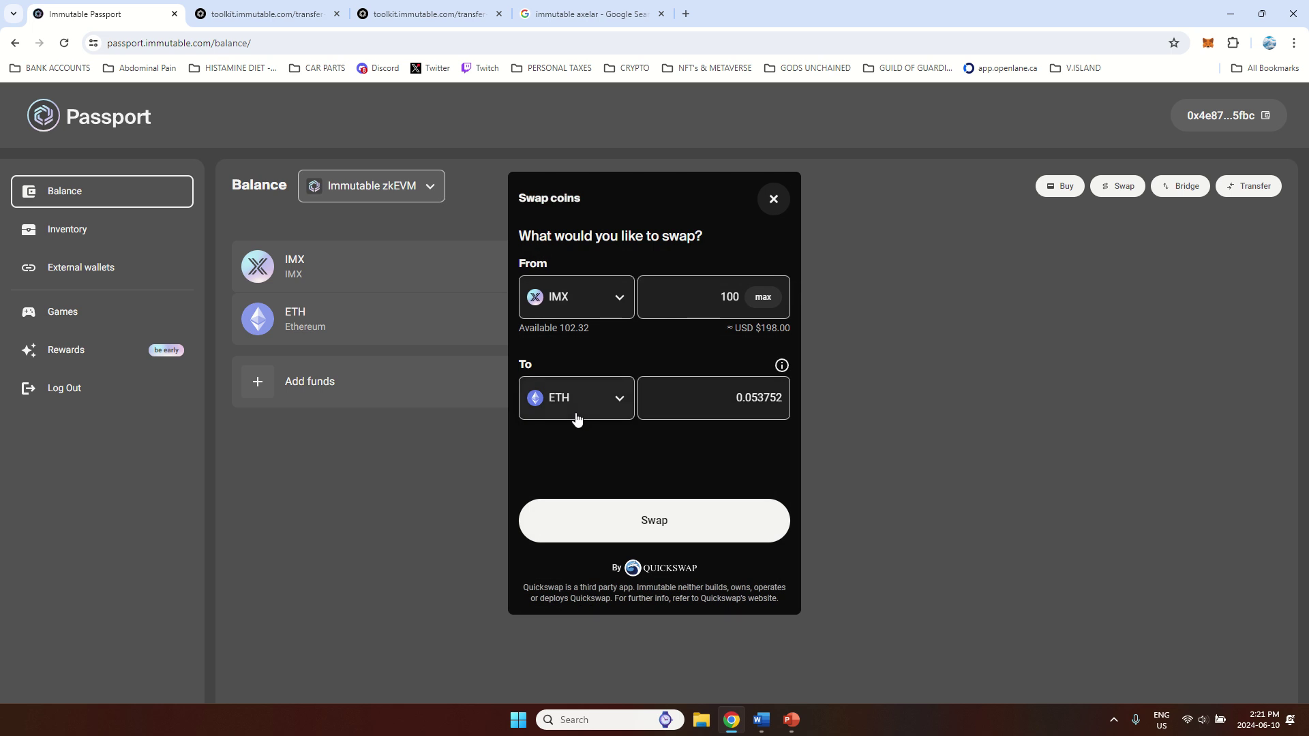
mouse_move(782, 367)
Step: Dismiss the Swap coins dialog, returning to the balance page showing 102.32 IMX and 0.000122 ETH
click(770, 198)
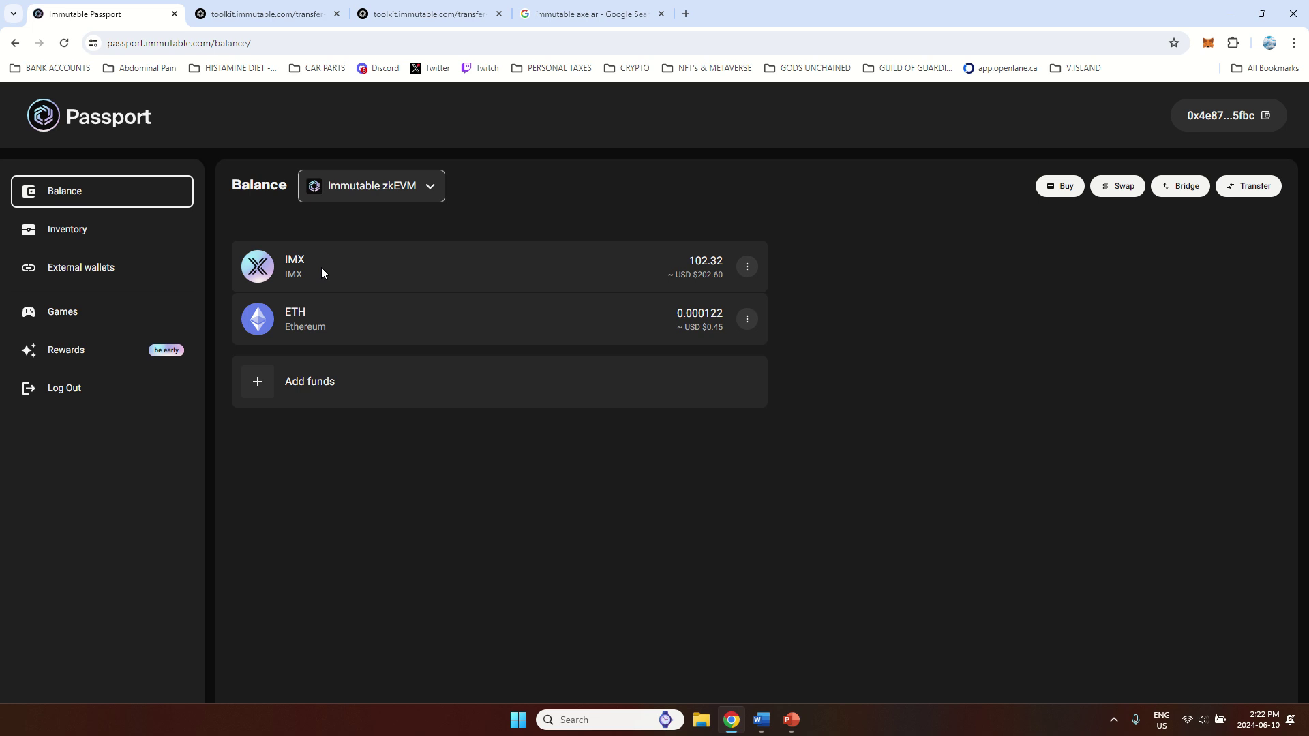
Step: Go to the Inventory page from the left sidebar to view the collectibles
click(85, 233)
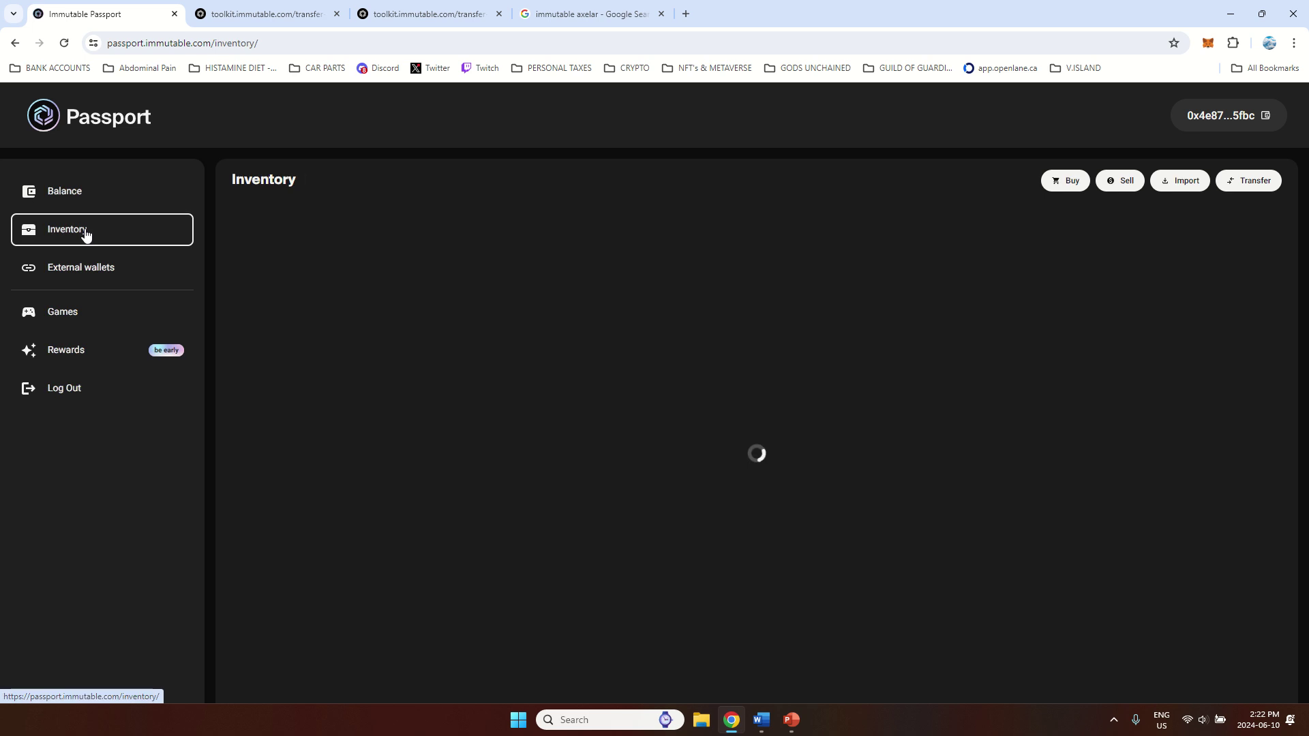